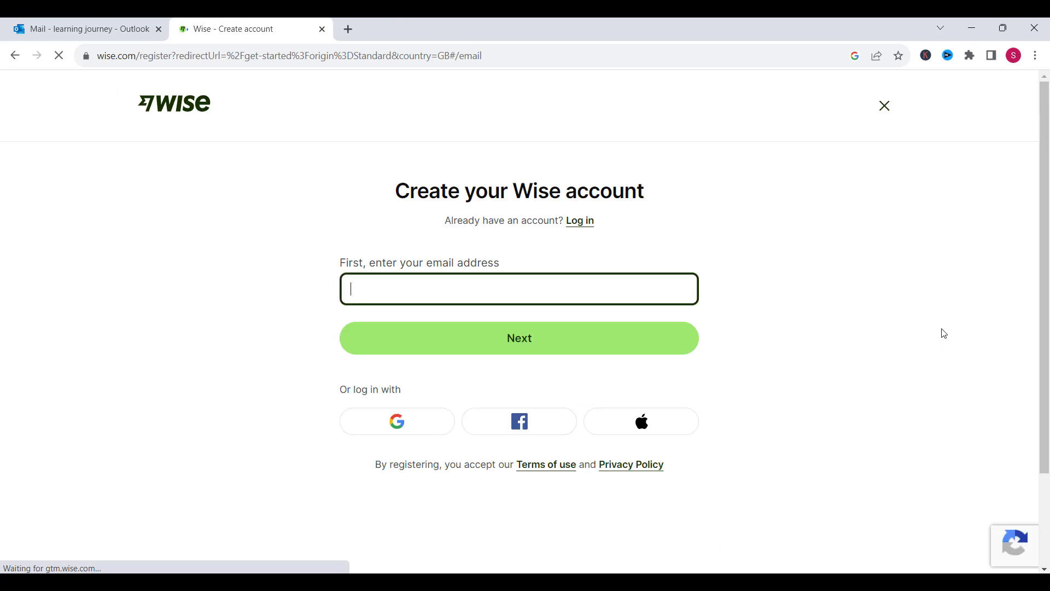
# Submit the e-mail address for the new Wise account and choose a personal account
pyautogui.click(562, 279)
pyautogui.click(536, 326)
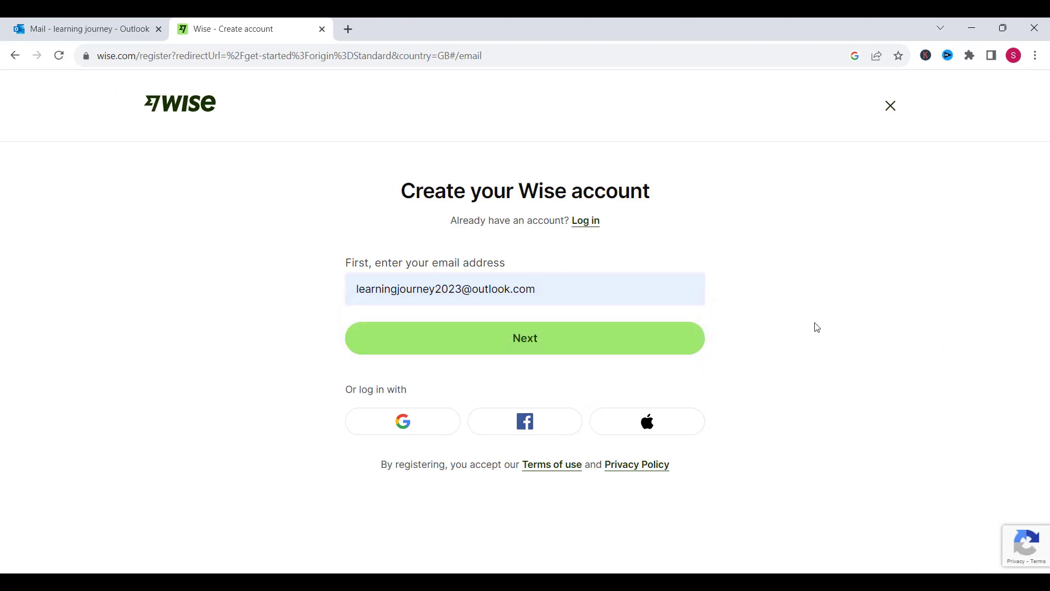
pyautogui.click(567, 335)
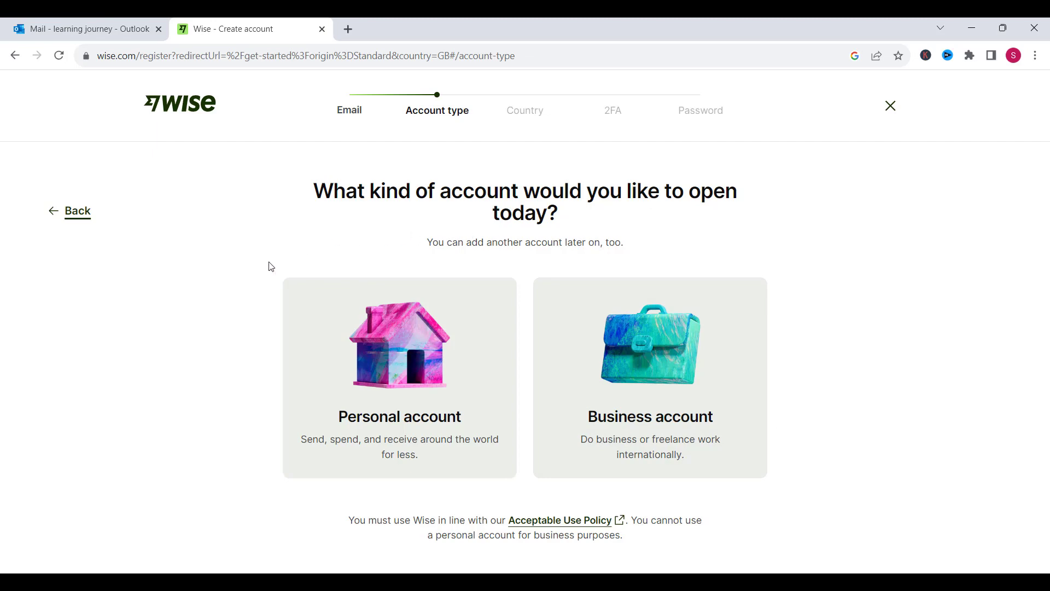
pyautogui.click(438, 374)
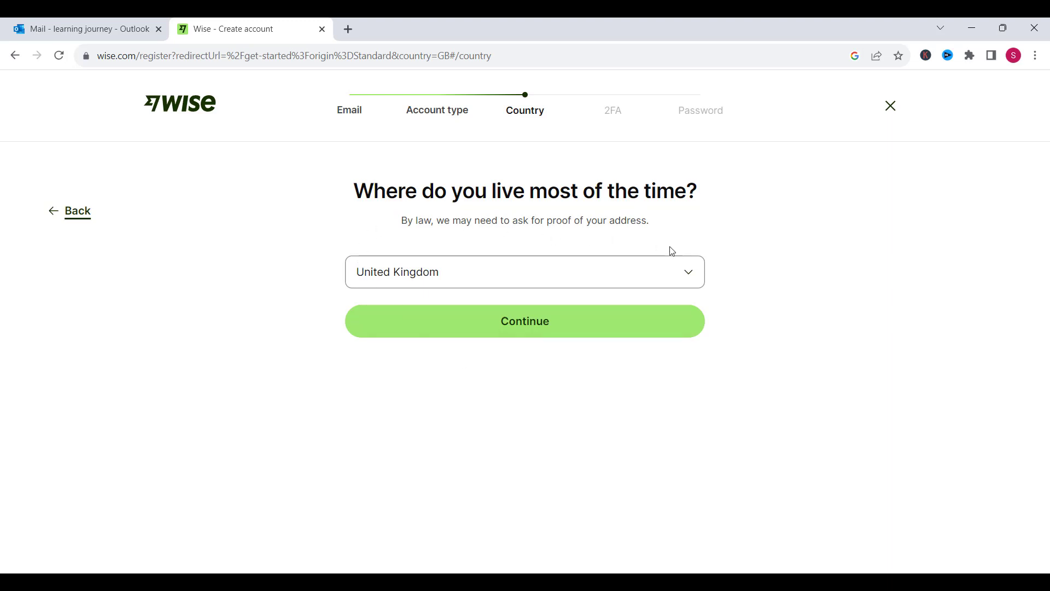
# Search the country list for "united", set the country of residence to United Kingdom, and continue
pyautogui.click(686, 287)
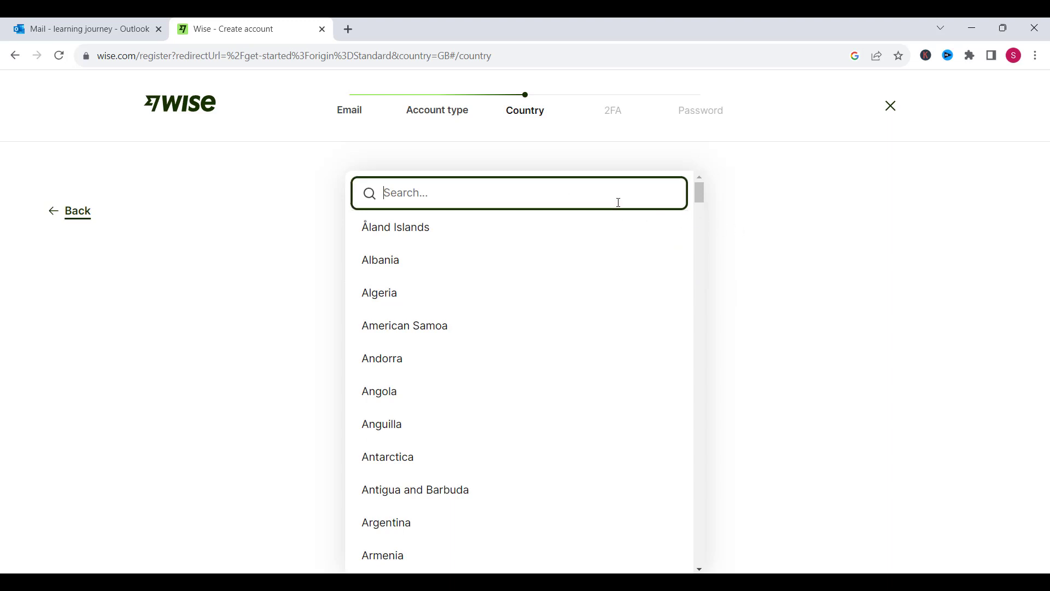
pyautogui.write('uniyed')
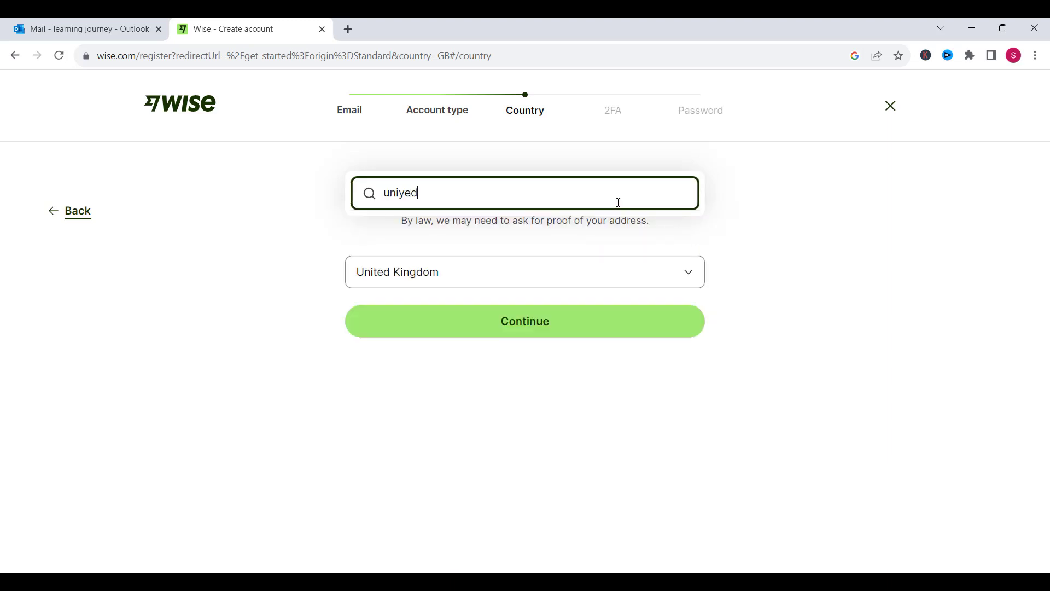
pyautogui.press('BackSpace')
pyautogui.press('BackSpace')
pyautogui.press('BackSpace')
pyautogui.write('ted')
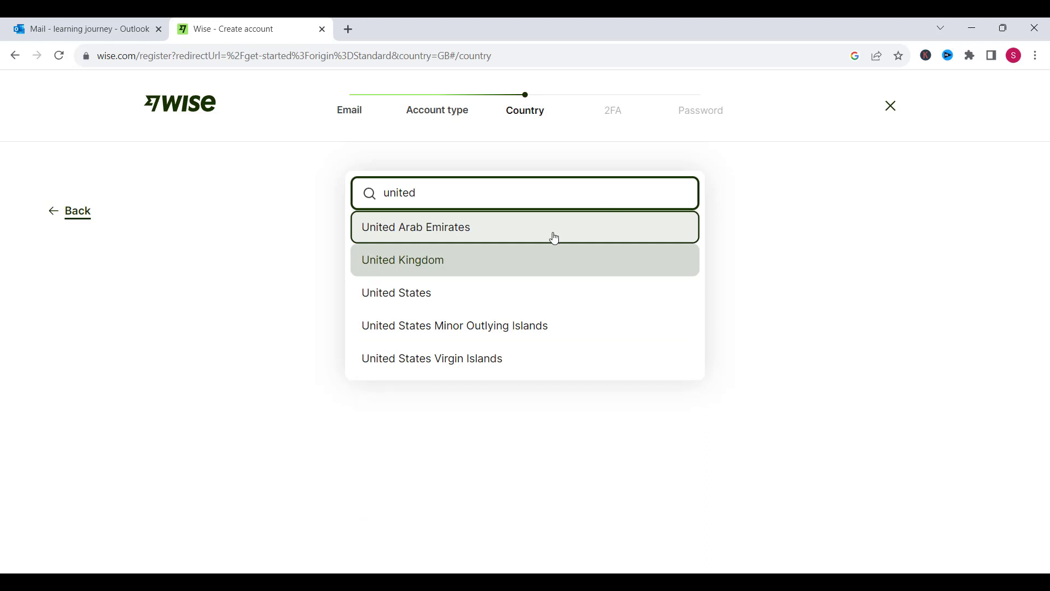
pyautogui.click(504, 268)
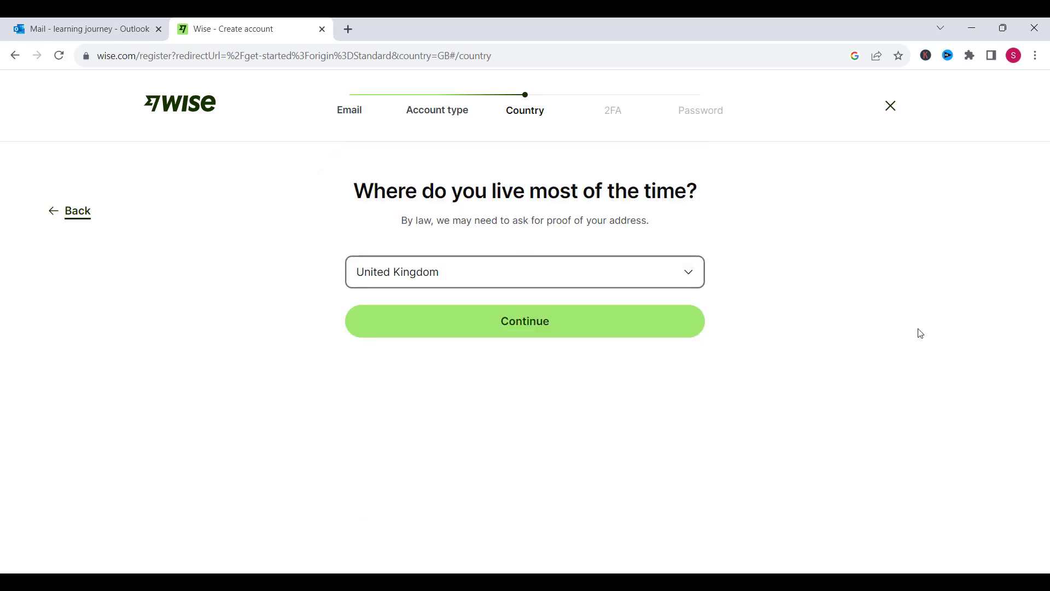
pyautogui.click(529, 333)
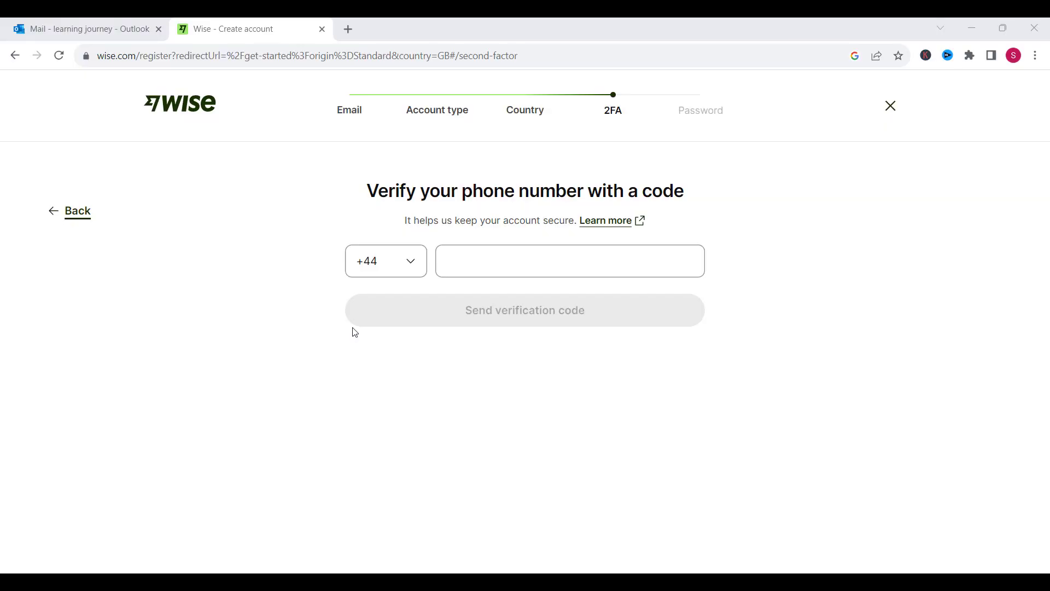
# Open rentsms.online in a new browser tab
pyautogui.click(348, 29)
pyautogui.write('rent')
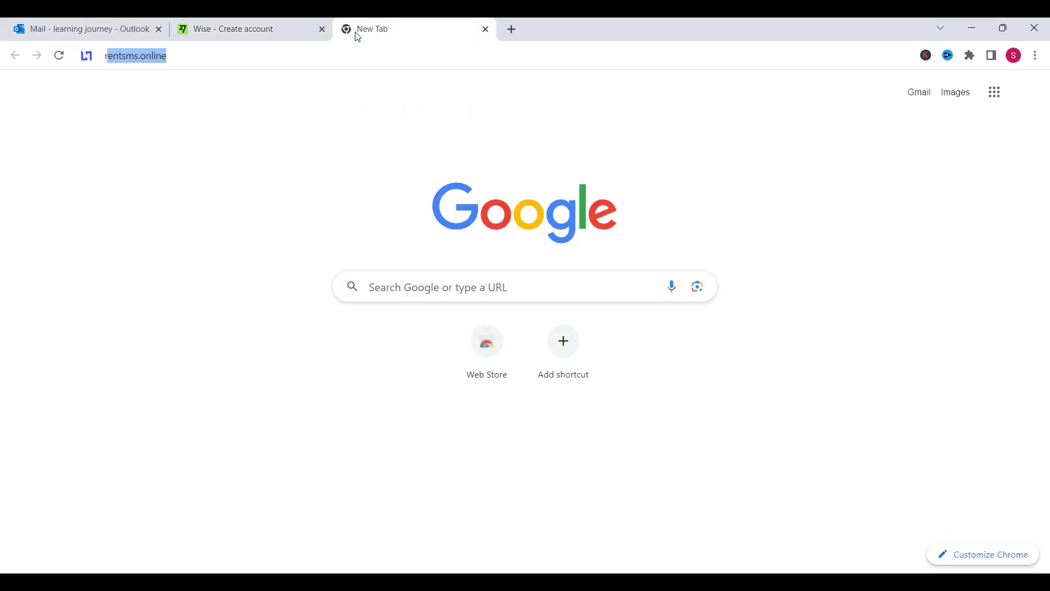
pyautogui.write('sms.onlin')
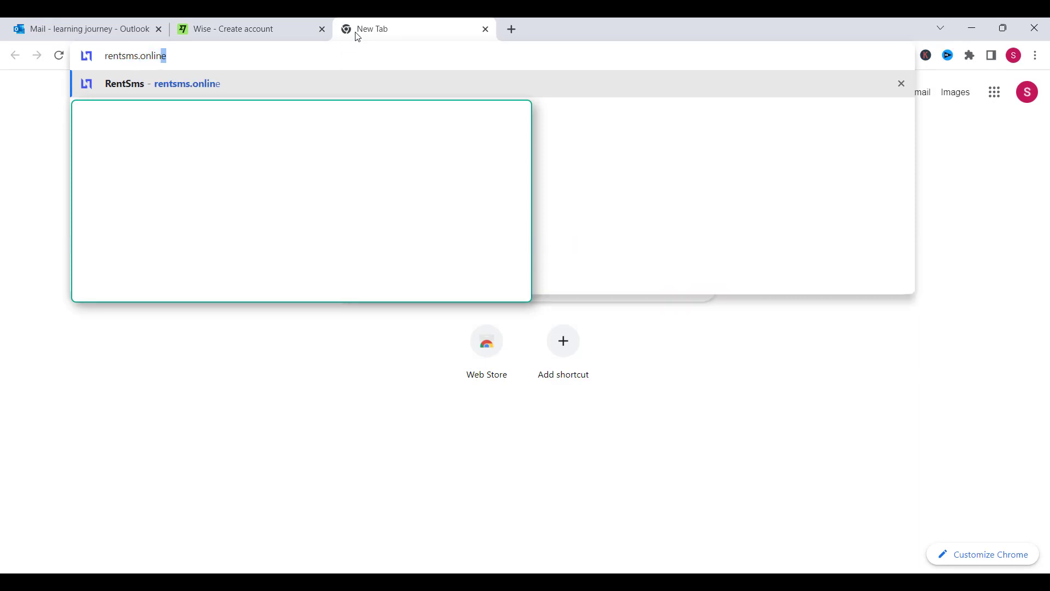
pyautogui.press('Return')
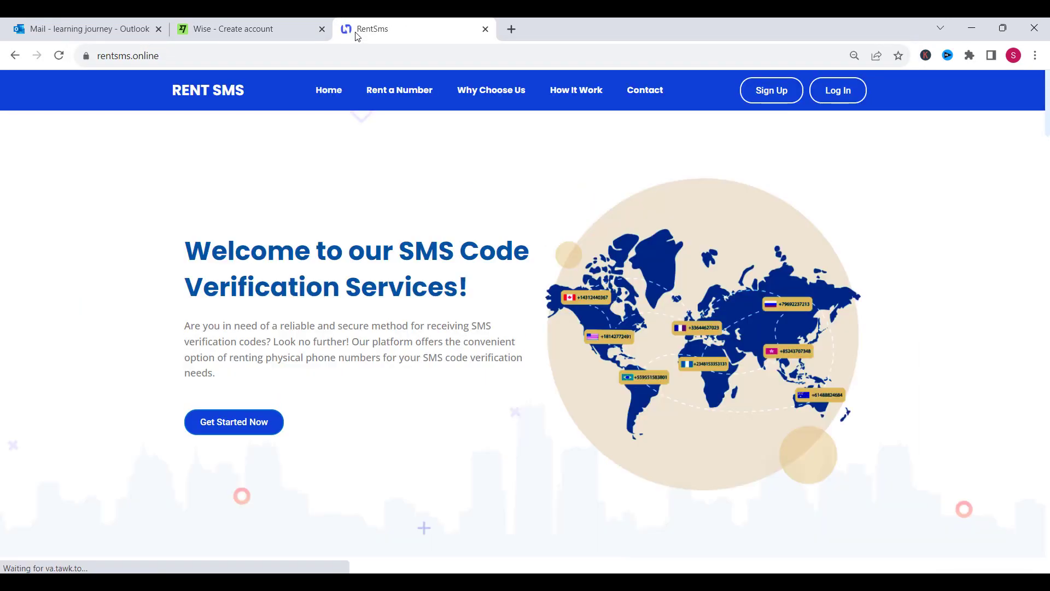
# In the number rental calculator, select a duration of 1 year and United Kingdom (+44) as the country
pyautogui.scroll(-3, 530, 224)
pyautogui.scroll(-10, 780, 275)
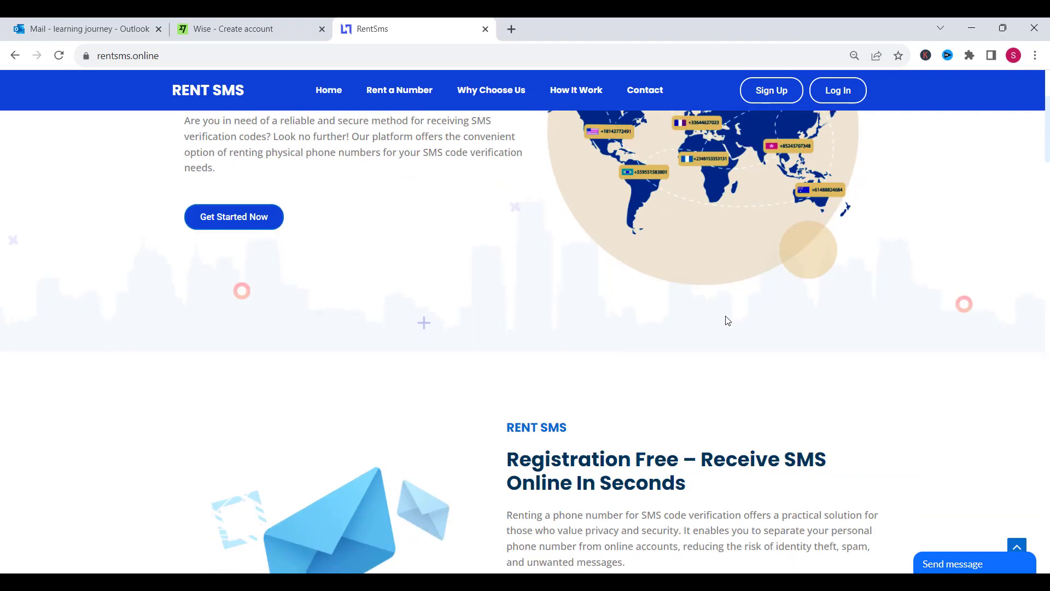
pyautogui.scroll(-1, 875, 339)
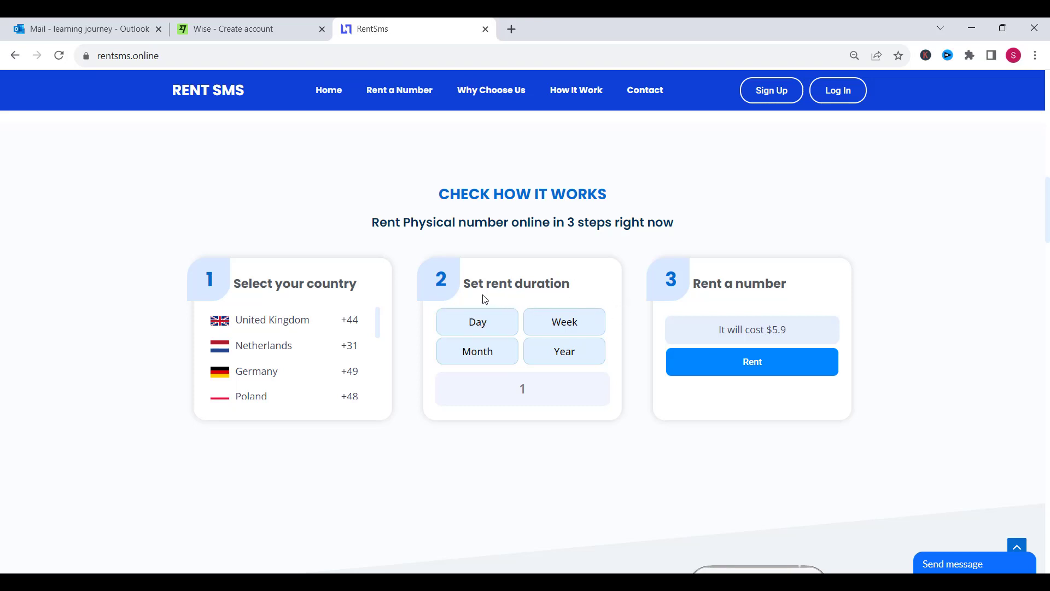
pyautogui.moveTo(469, 288); pyautogui.dragTo(586, 292)
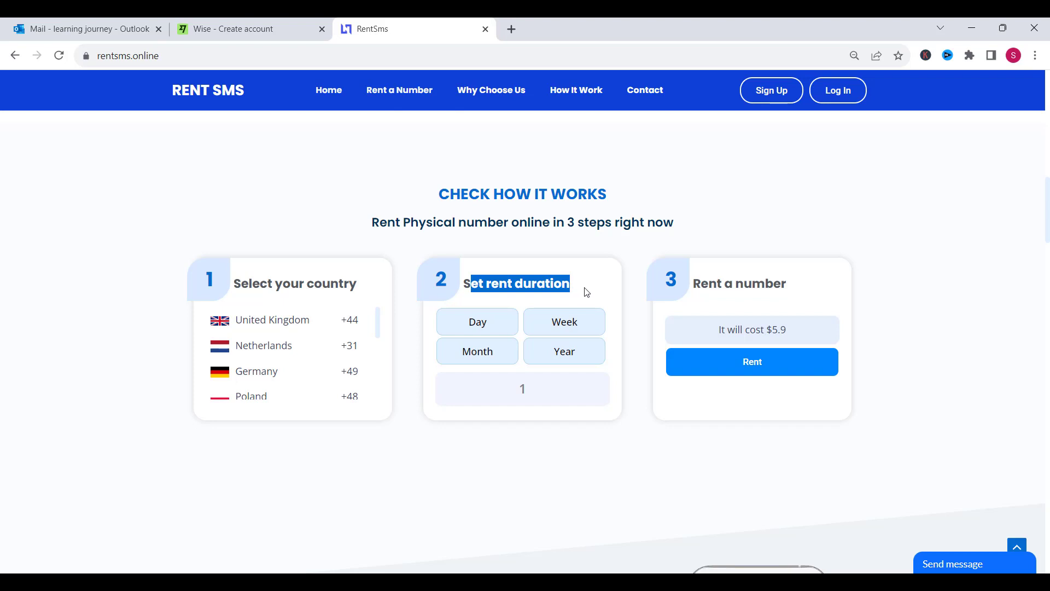
pyautogui.click(494, 335)
pyautogui.click(563, 329)
pyautogui.click(556, 359)
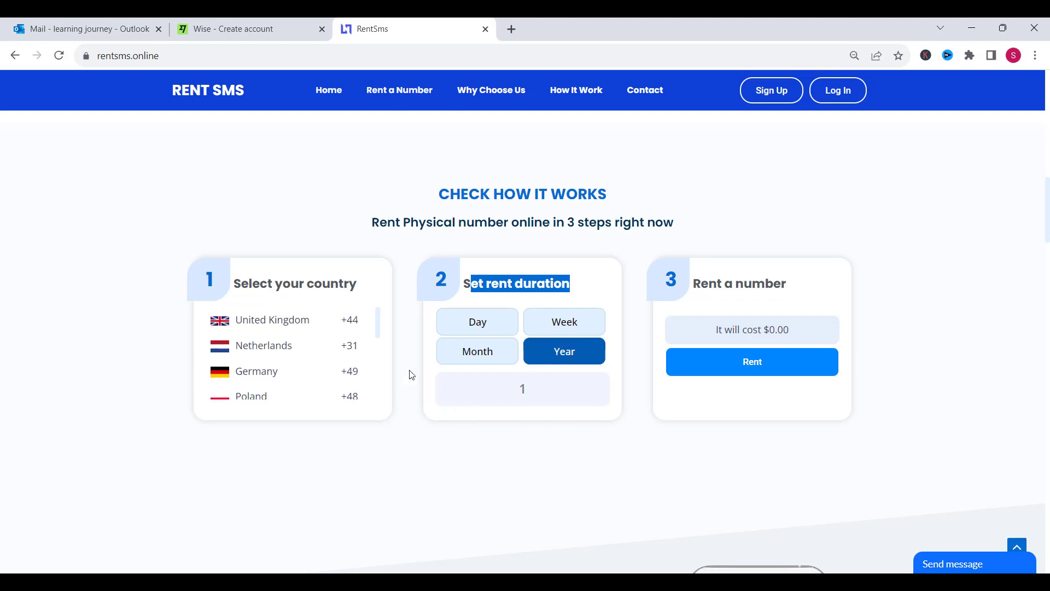
pyautogui.click(330, 331)
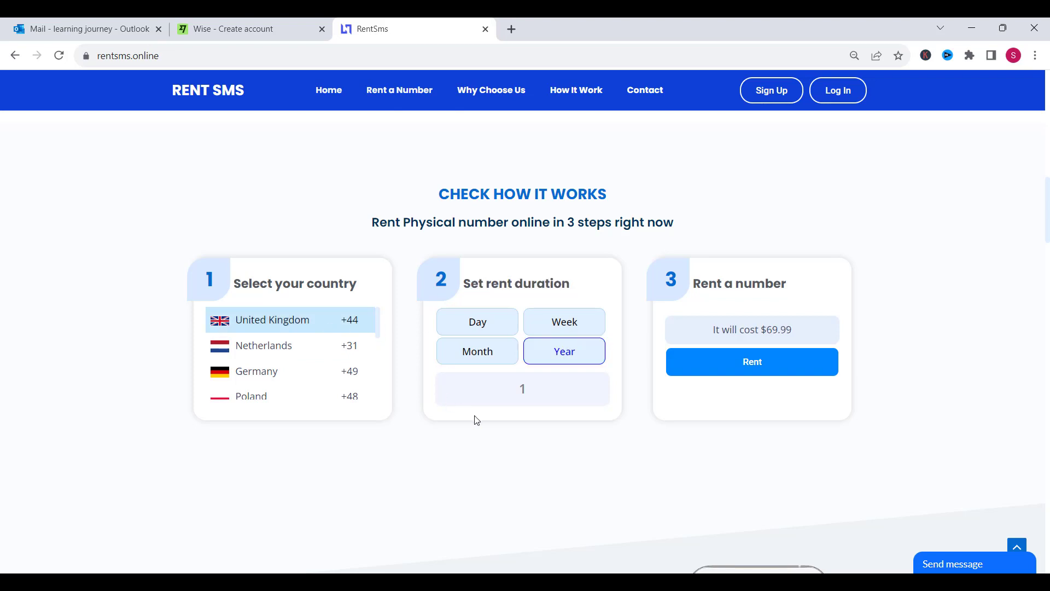
# View the RentSMS registration form, close it, and open the existing account's dashboard through the login link
pyautogui.click(772, 92)
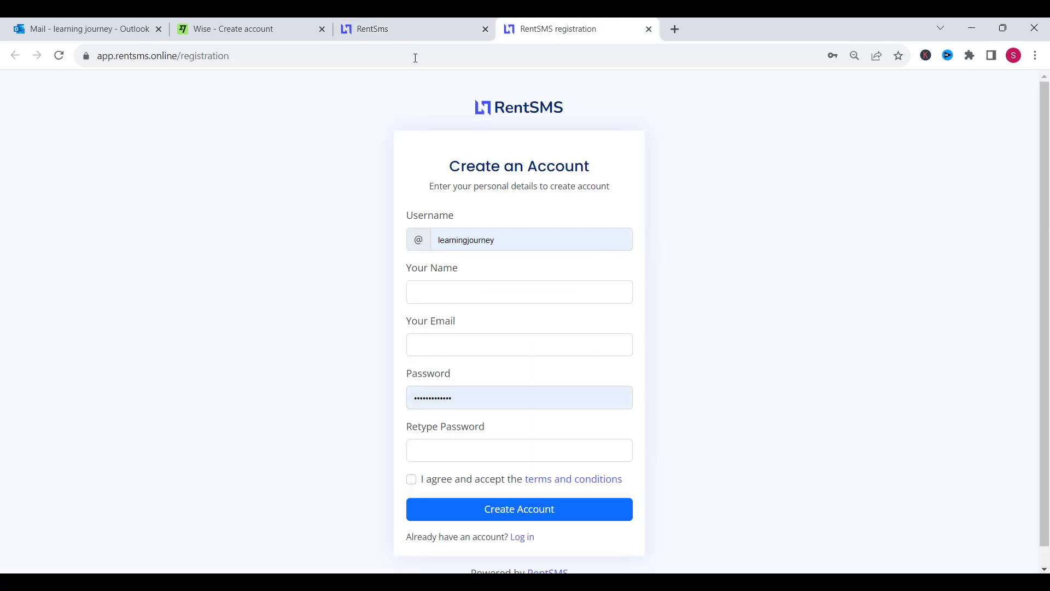
pyautogui.click(414, 29)
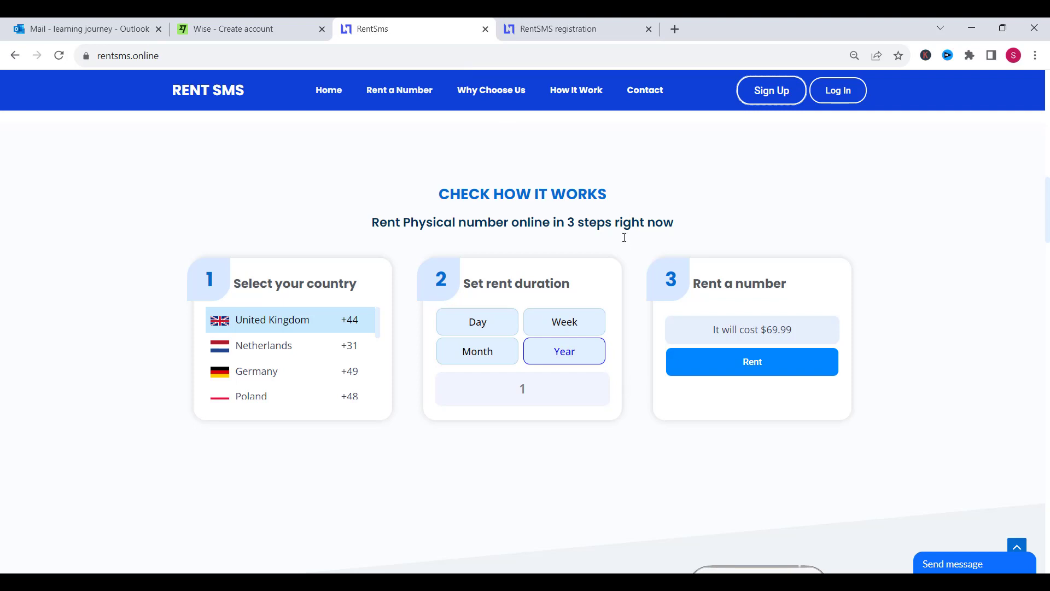
pyautogui.middleClick(838, 90)
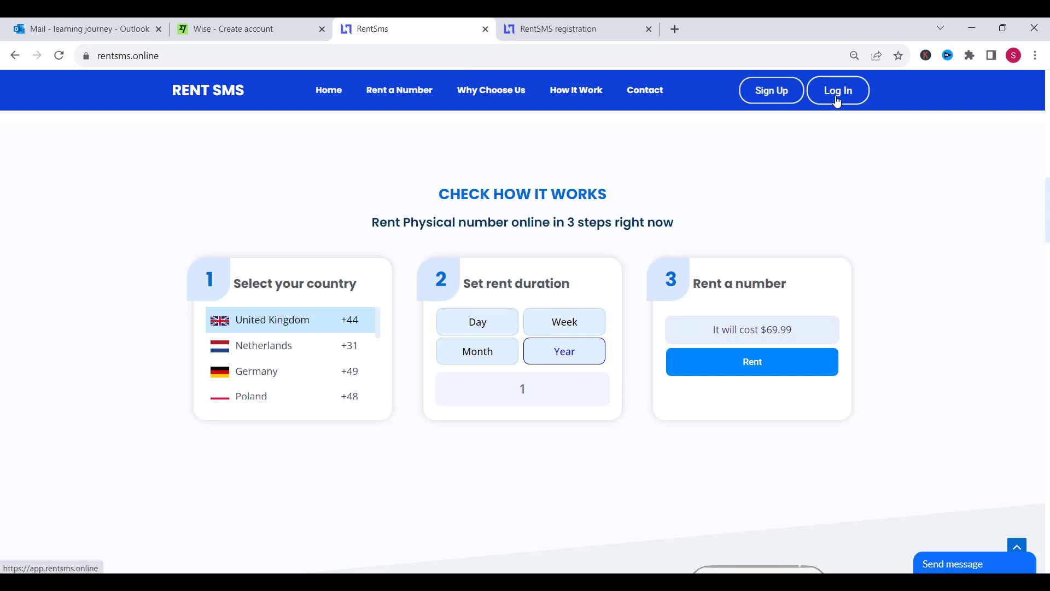
pyautogui.click(649, 30)
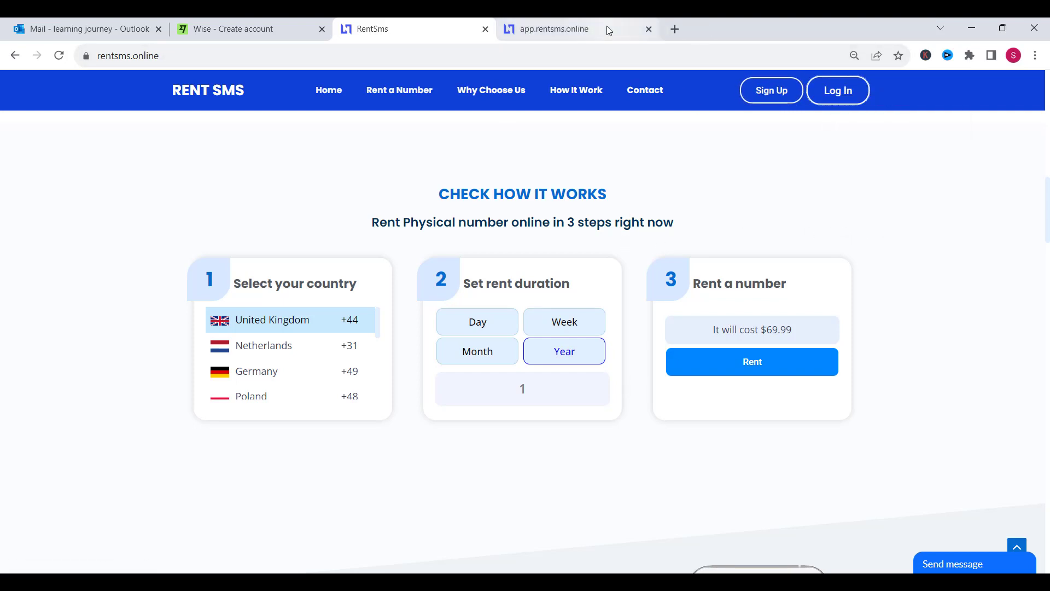
pyautogui.click(607, 25)
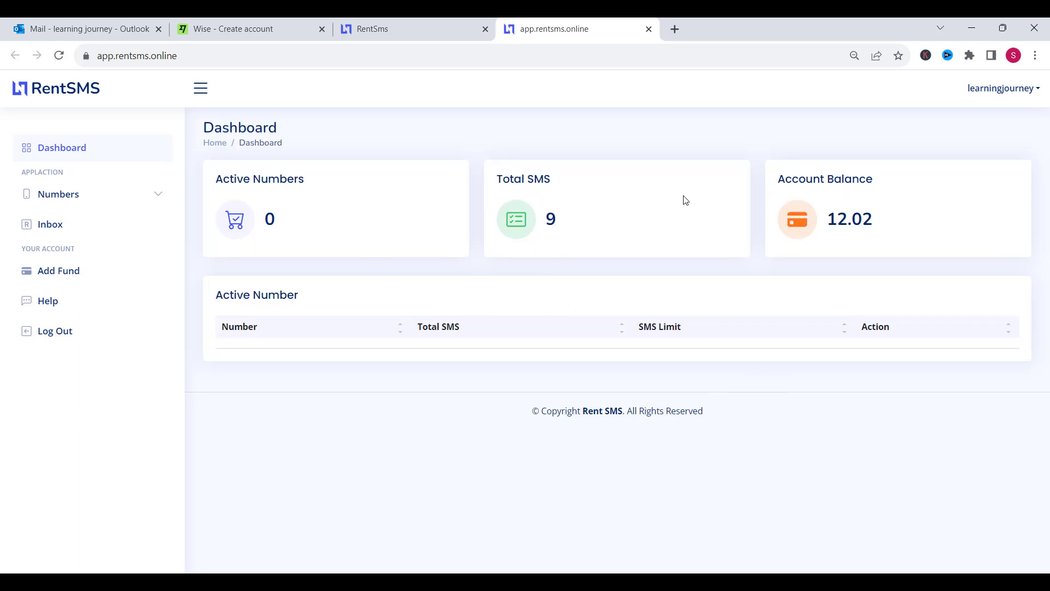
# Check the account balance and start a 10$ credit top-up paid by debit or credit card
pyautogui.moveTo(779, 183); pyautogui.dragTo(873, 181)
pyautogui.moveTo(828, 222); pyautogui.dragTo(886, 221)
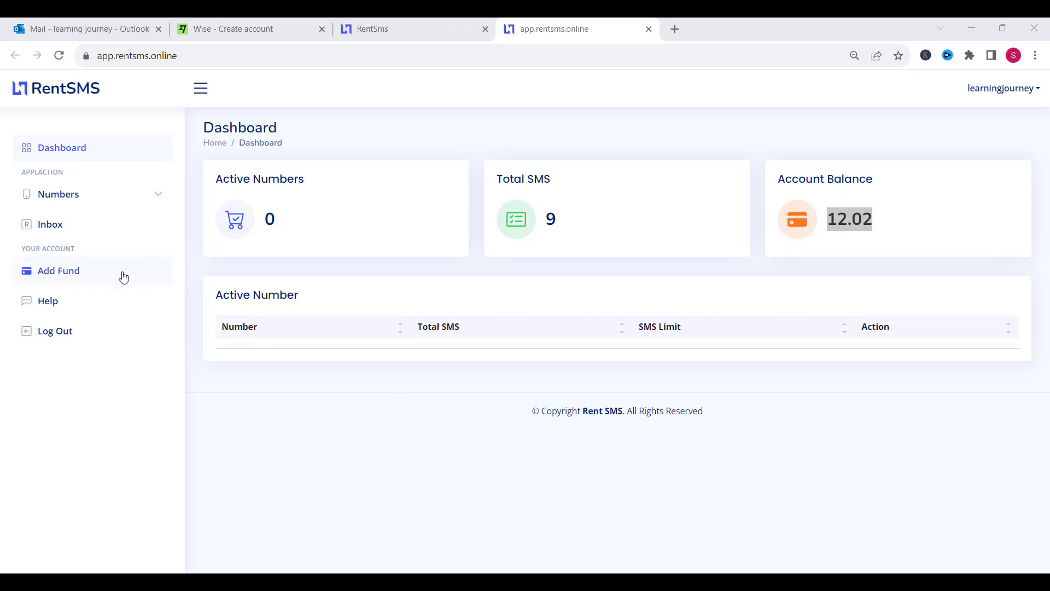
pyautogui.click(88, 279)
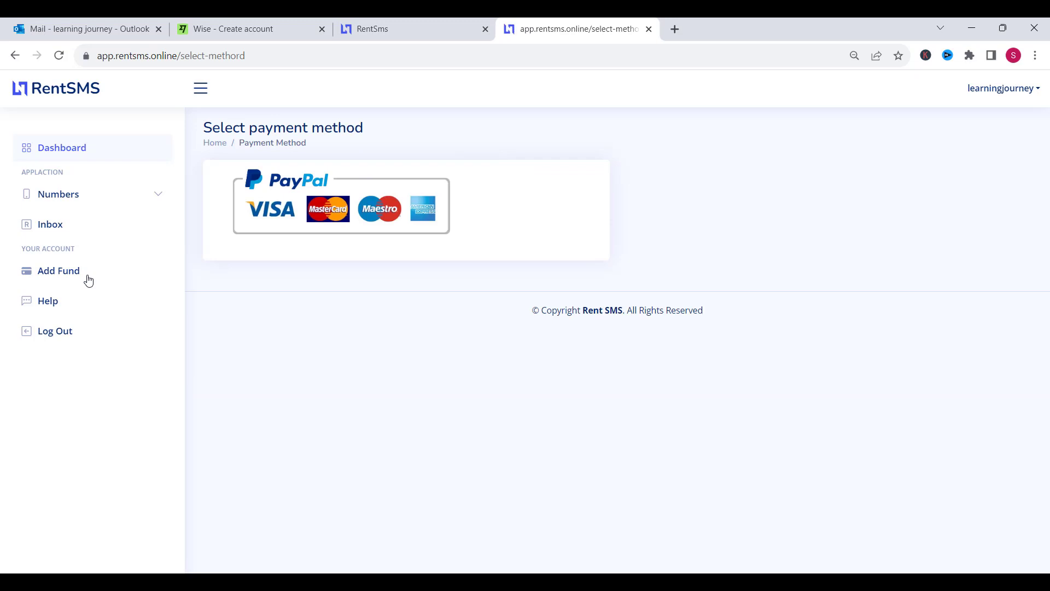
pyautogui.click(330, 223)
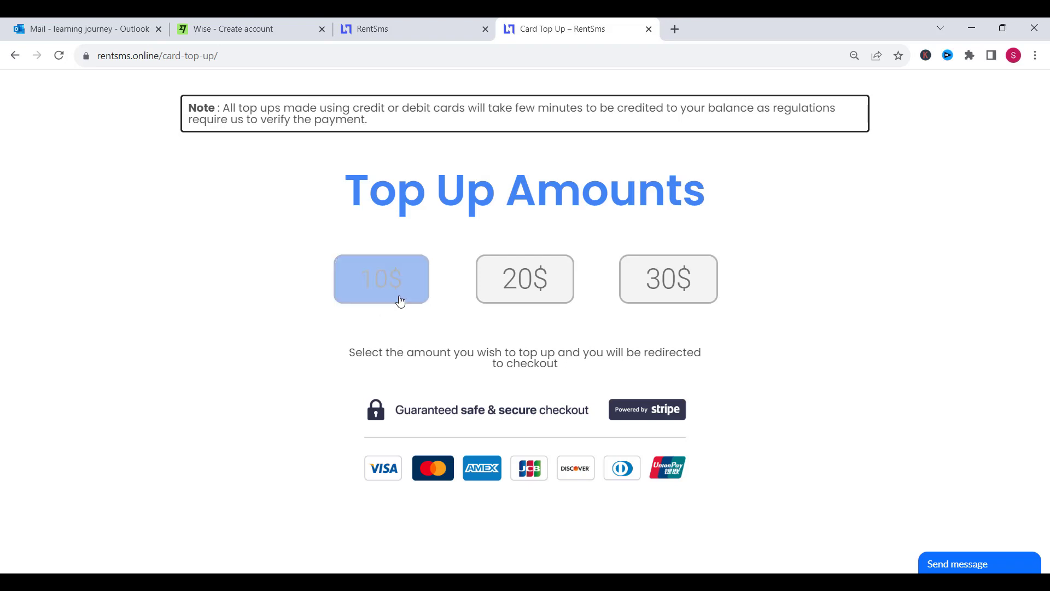
pyautogui.click(395, 294)
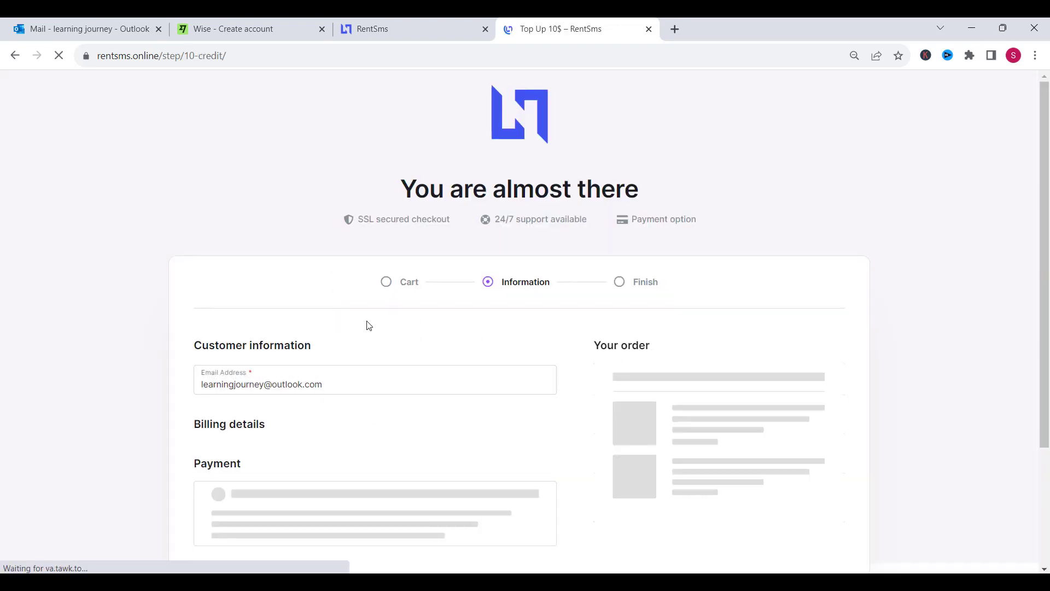
pyautogui.scroll(-2, 461, 345)
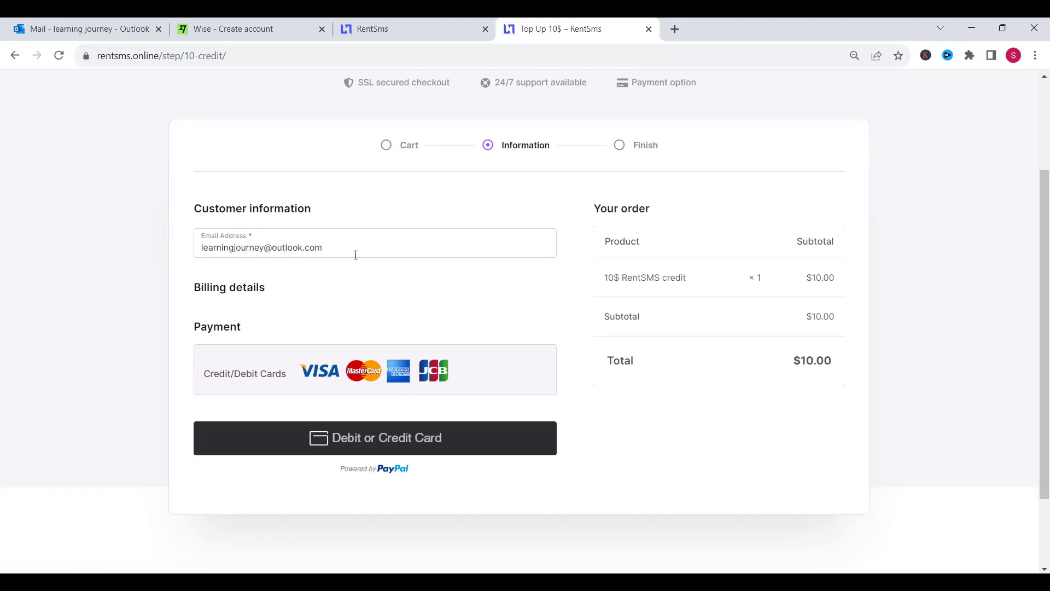
pyautogui.click(348, 449)
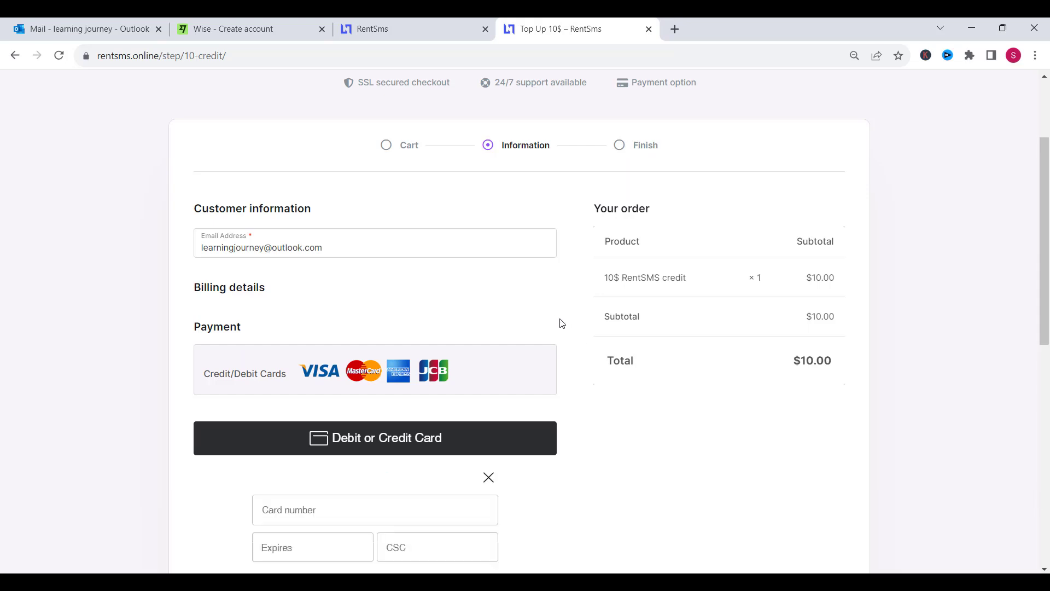
# Examine the card and billing fields of the payment form one by one and try to pay with them empty
pyautogui.scroll(-3, 595, 333)
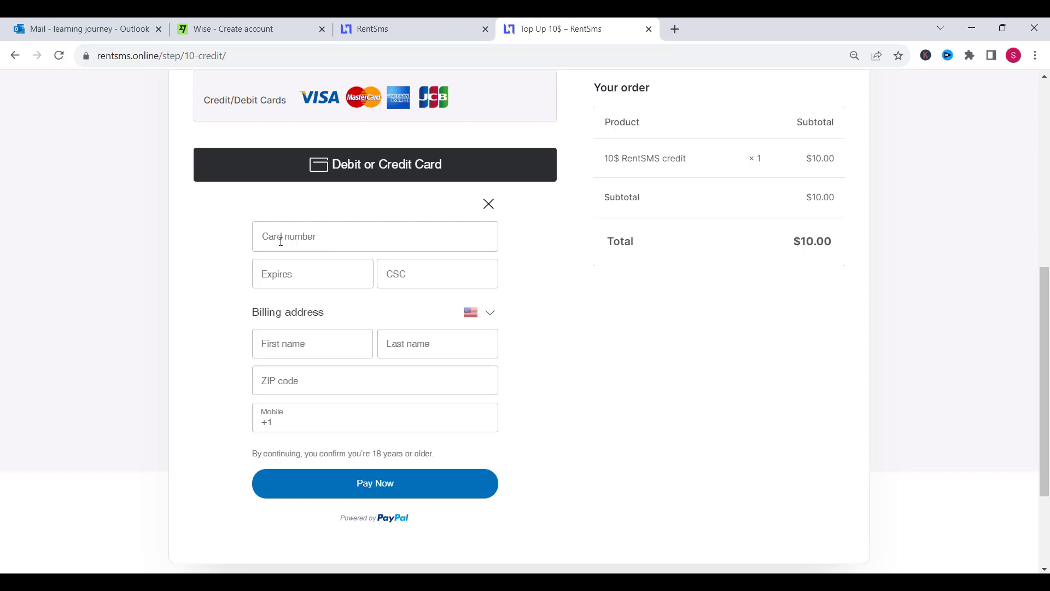
pyautogui.click(343, 267)
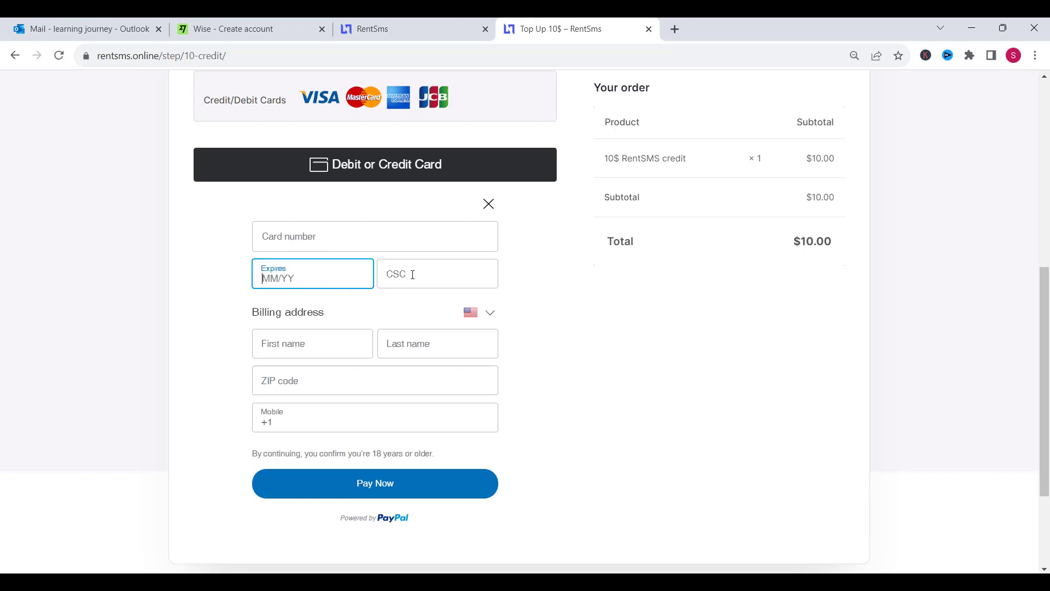
pyautogui.click(432, 275)
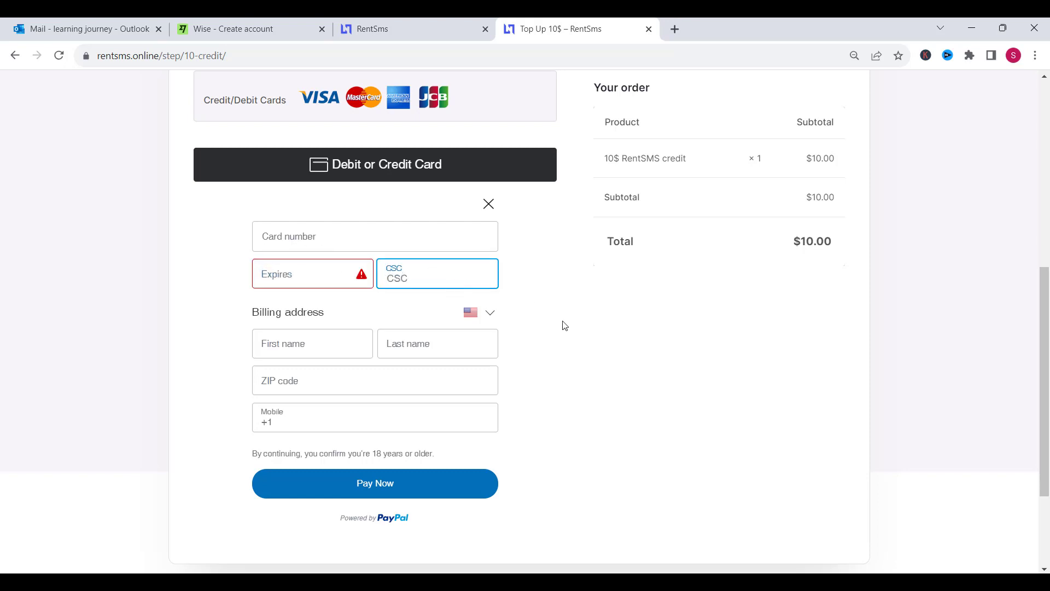
pyautogui.click(324, 348)
pyautogui.click(417, 345)
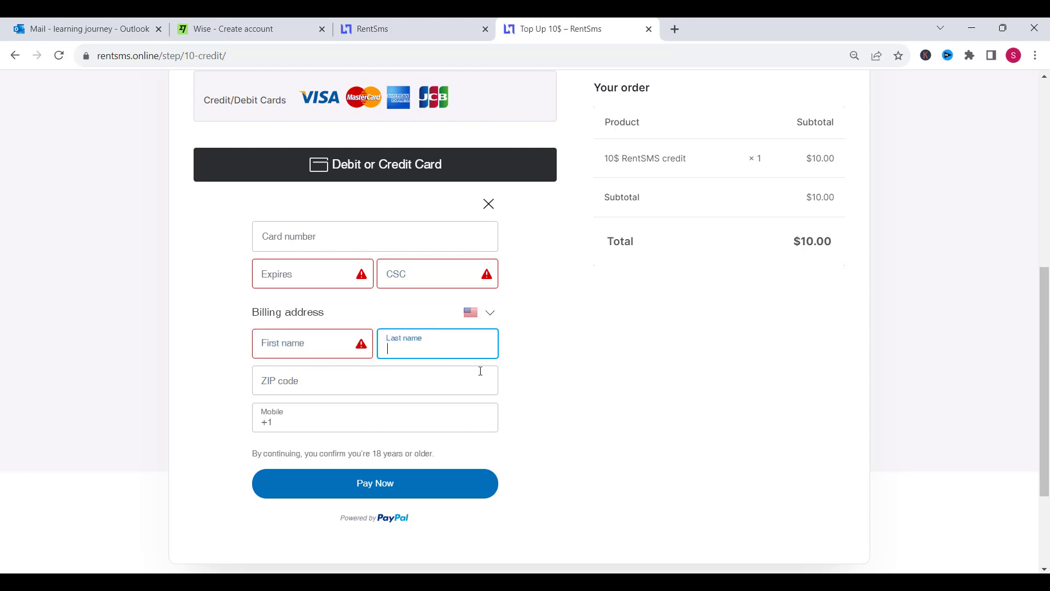
pyautogui.click(363, 385)
pyautogui.click(290, 411)
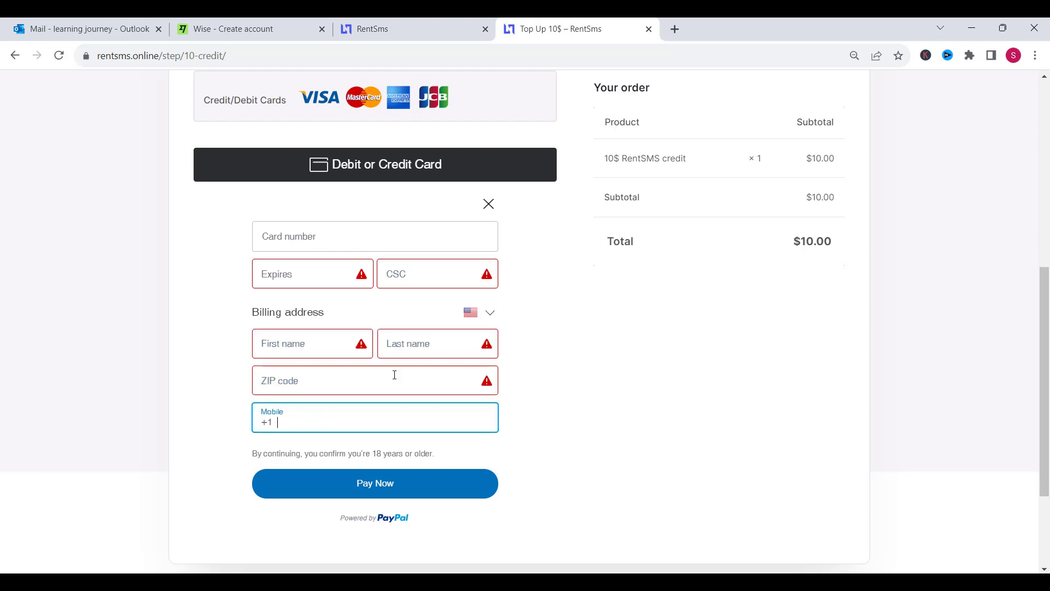
pyautogui.click(402, 491)
pyautogui.click(421, 38)
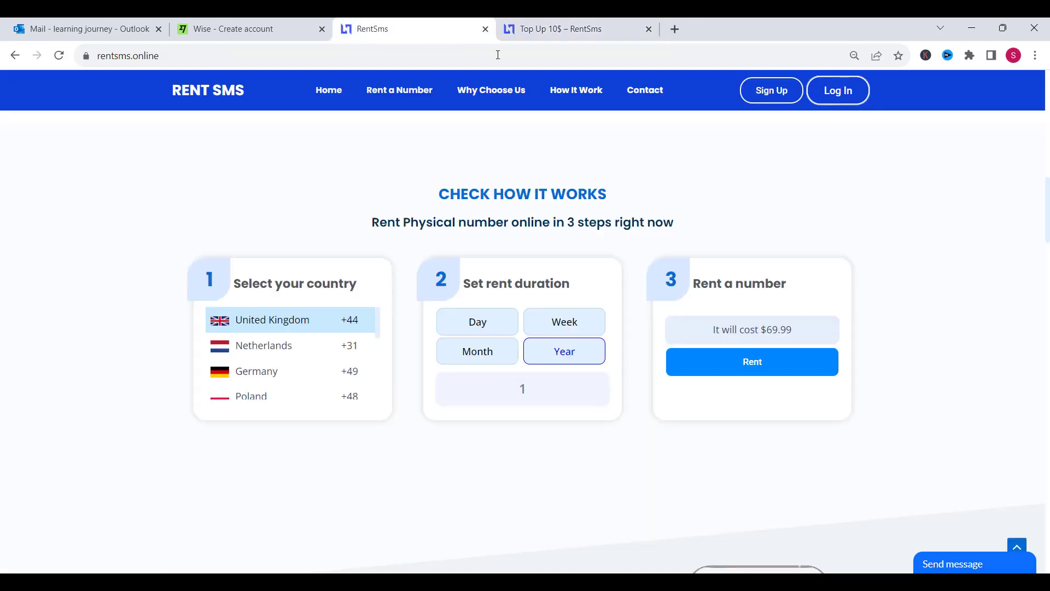
pyautogui.click(622, 22)
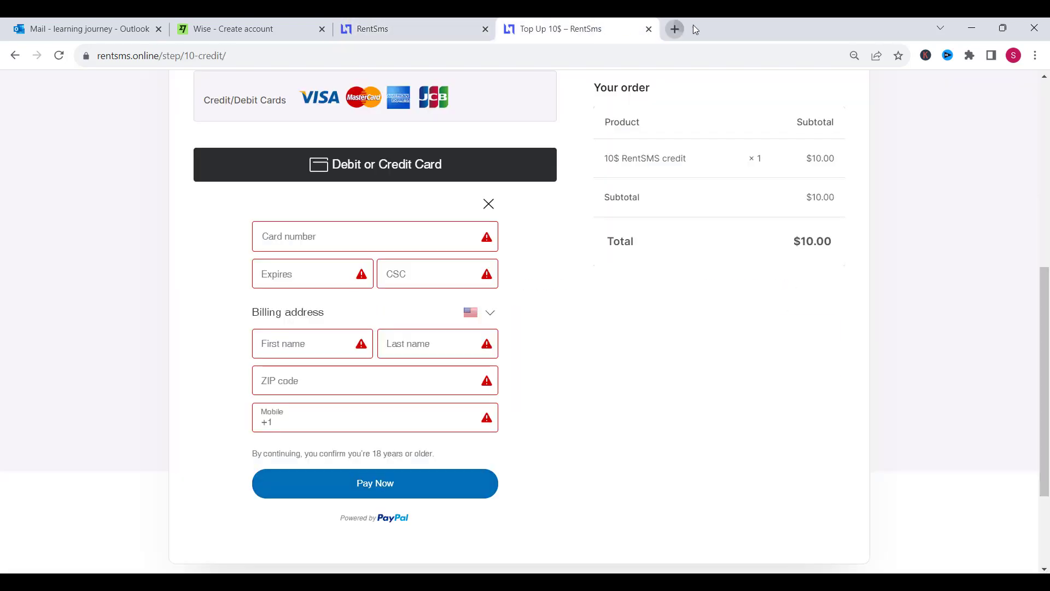
pyautogui.click(674, 28)
pyautogui.click(416, 29)
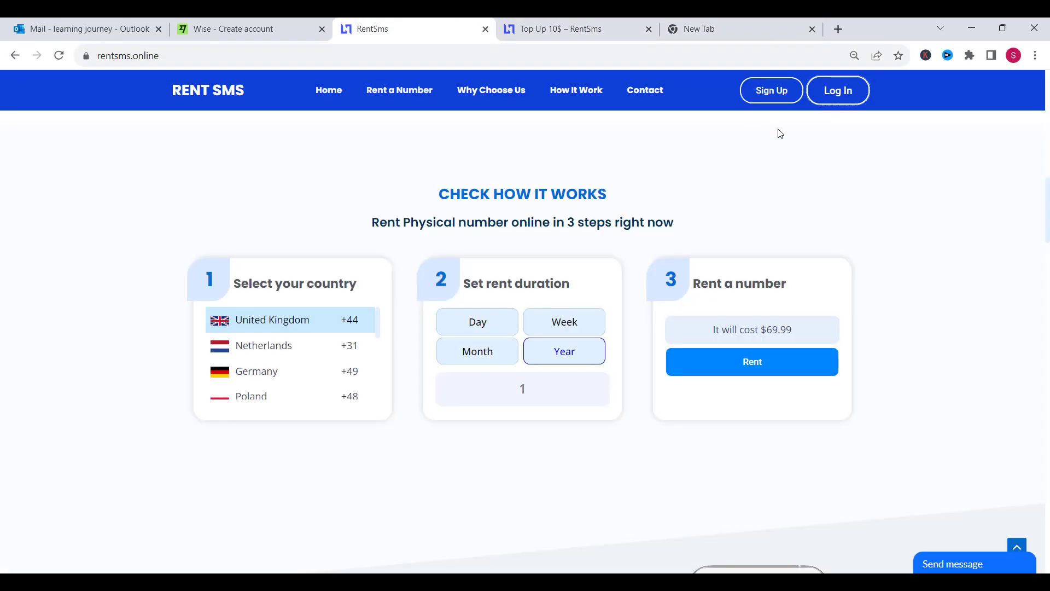
# Open the RentSMS login link in a new tab and check the account balance on the dashboard
pyautogui.scroll(4, 779, 131)
pyautogui.rightClick(854, 95)
pyautogui.click(897, 105)
pyautogui.hotkey('ctrl', 'Tab')
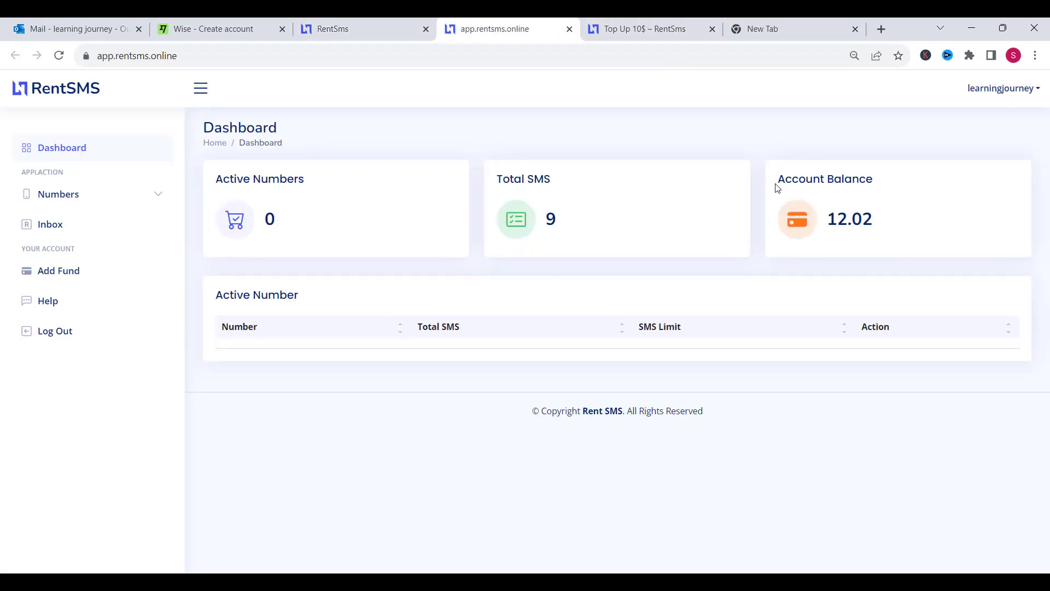
pyautogui.moveTo(776, 187); pyautogui.dragTo(888, 188)
pyautogui.click(930, 245)
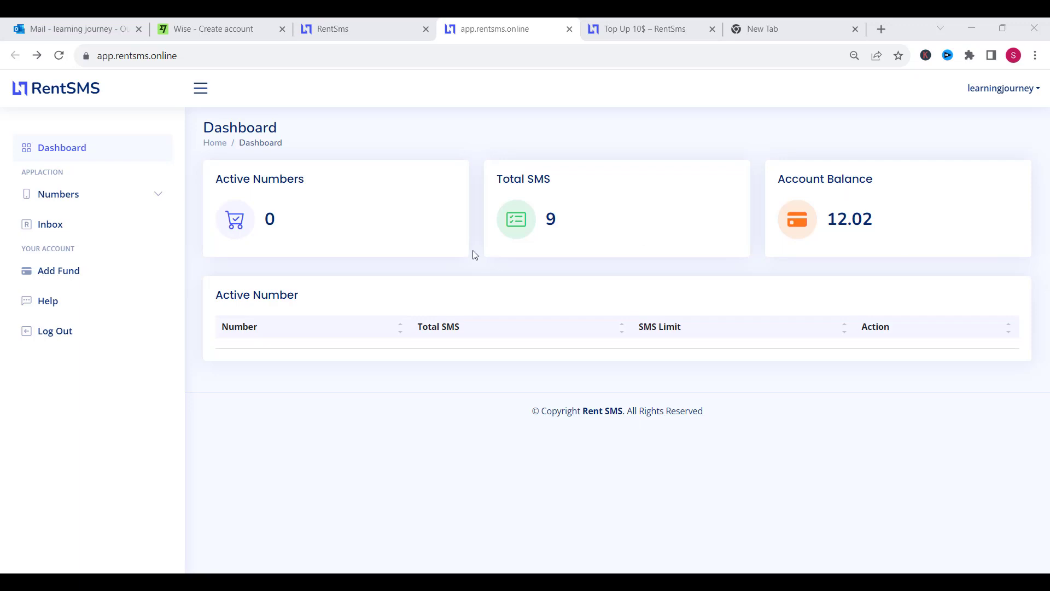
# List the numbers available to buy for the United Kingdom and choose to buy the offered GB number
pyautogui.click(158, 196)
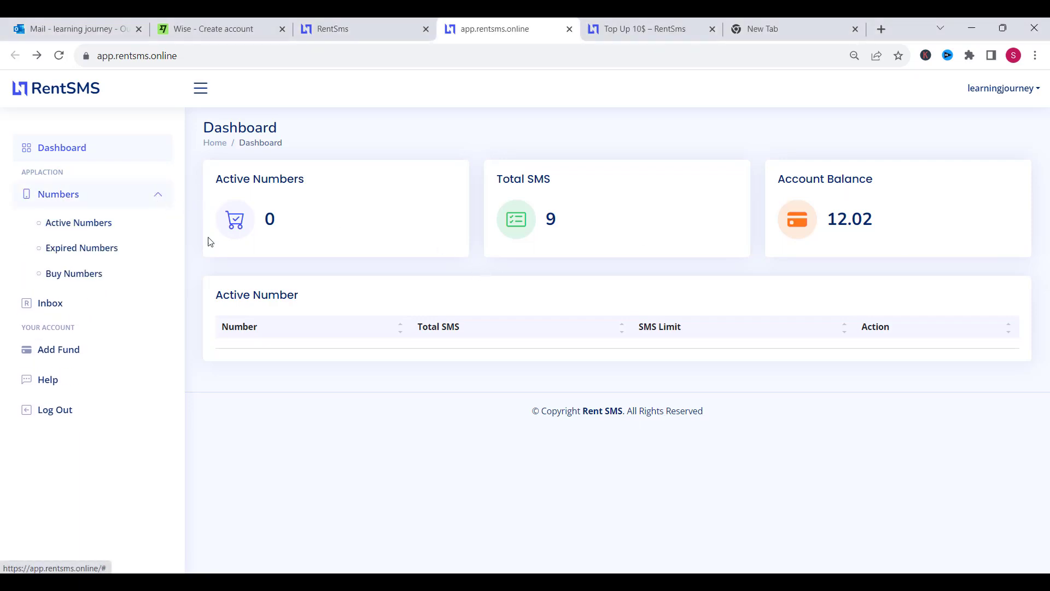
pyautogui.click(106, 282)
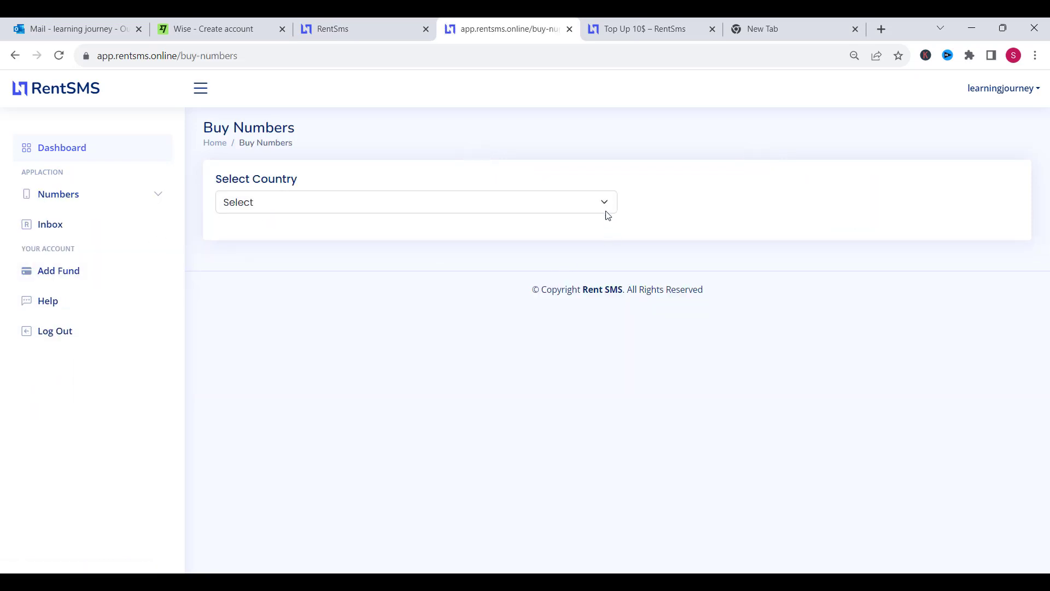
pyautogui.click(595, 209)
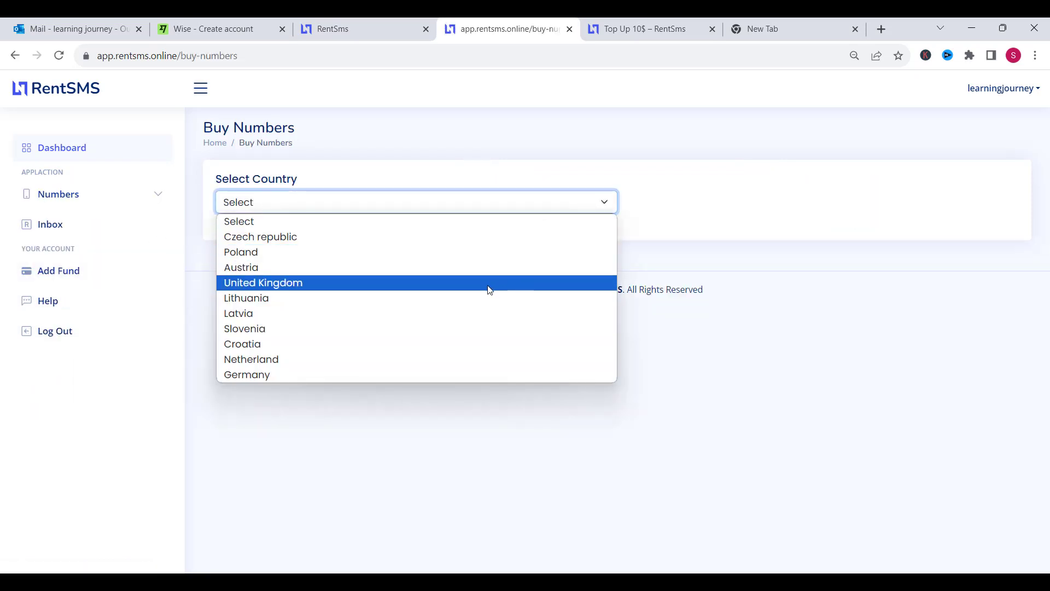
pyautogui.click(278, 284)
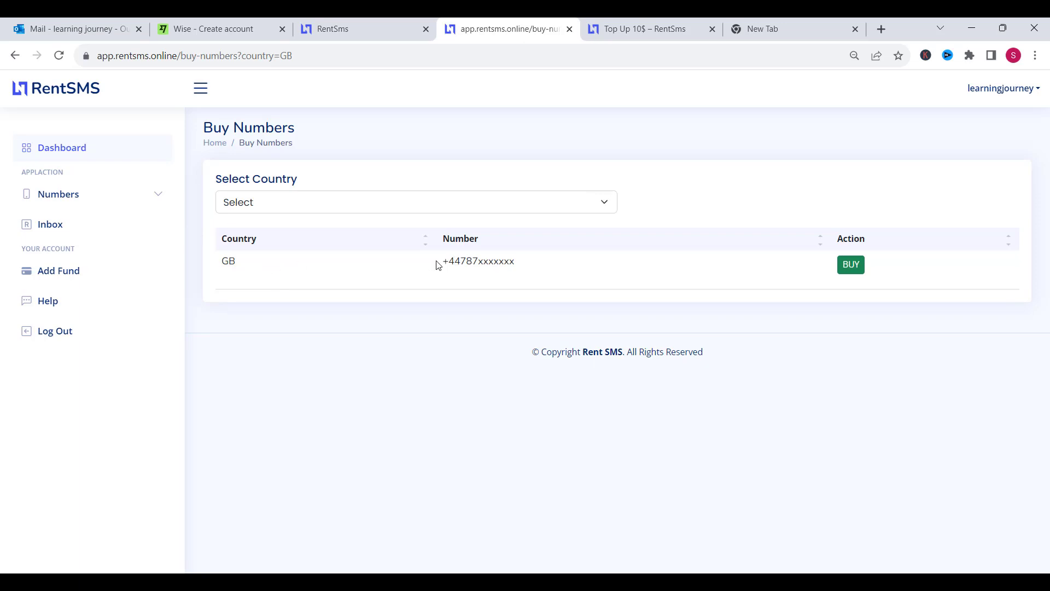
pyautogui.moveTo(438, 265); pyautogui.dragTo(520, 261)
pyautogui.click(855, 273)
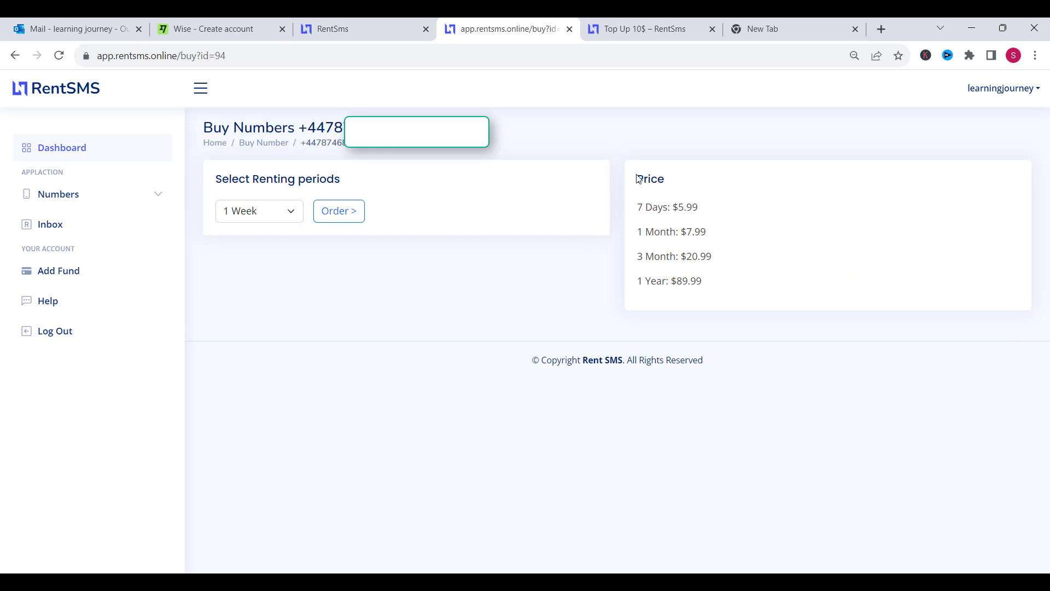
# Review the rental prices, set the renting period to 1 Month and order the number
pyautogui.moveTo(638, 179); pyautogui.dragTo(673, 179)
pyautogui.moveTo(639, 209); pyautogui.dragTo(722, 218)
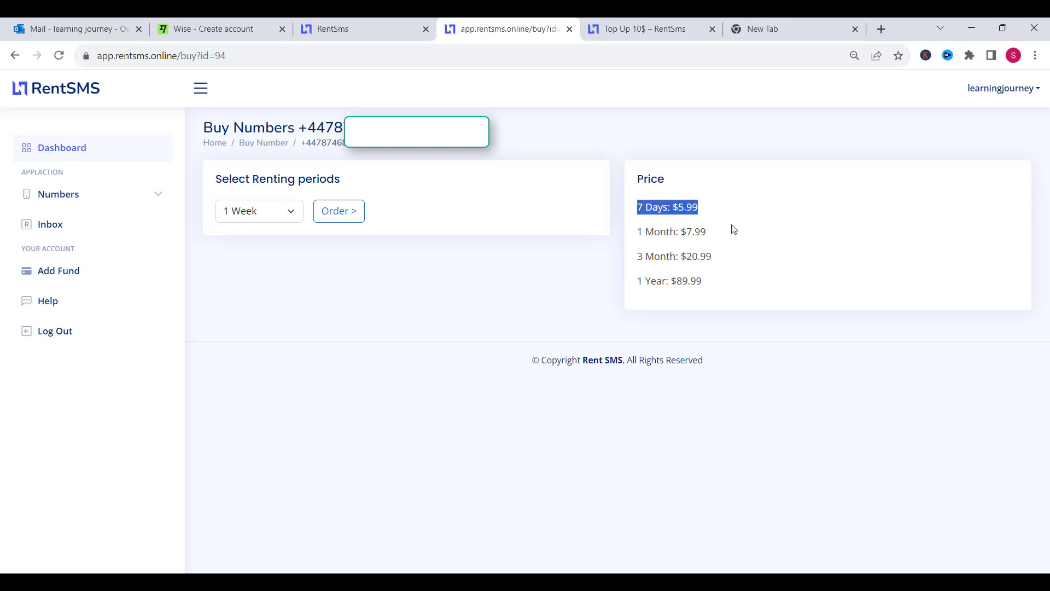
pyautogui.click(734, 229)
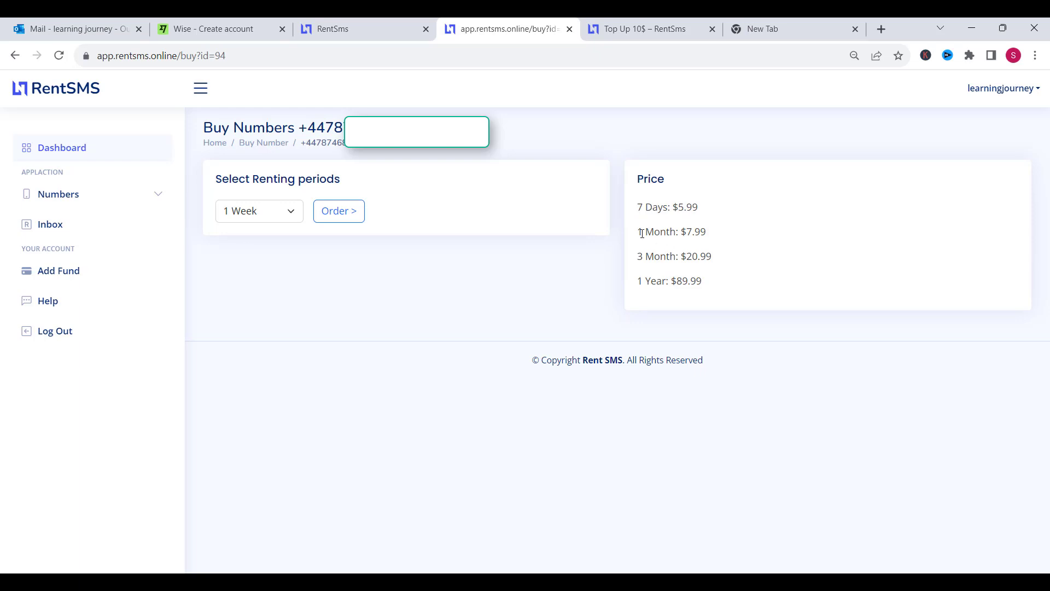
pyautogui.moveTo(638, 232); pyautogui.dragTo(679, 232)
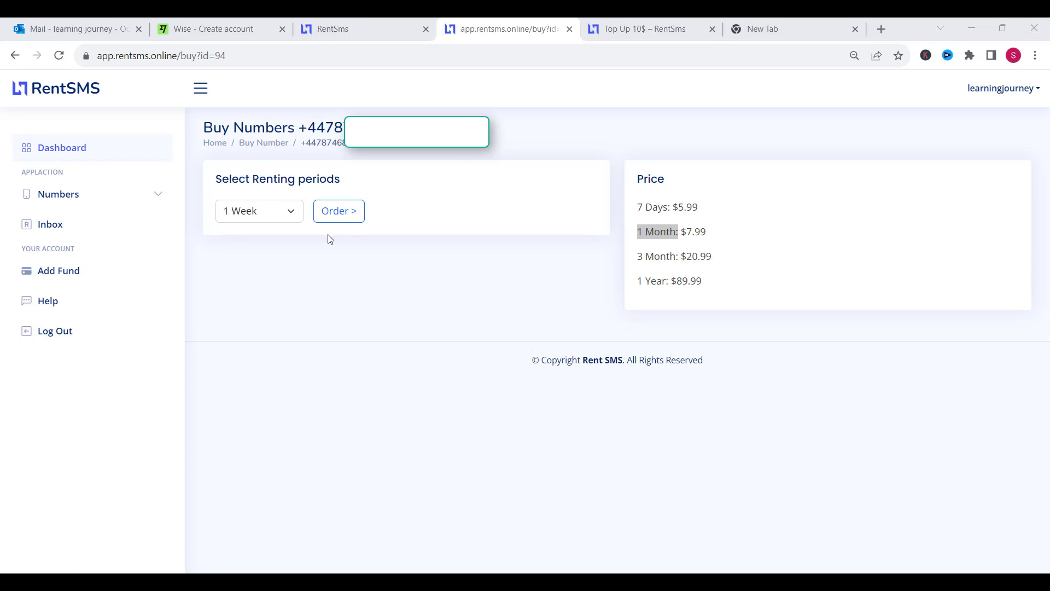
pyautogui.click(290, 222)
pyautogui.click(287, 244)
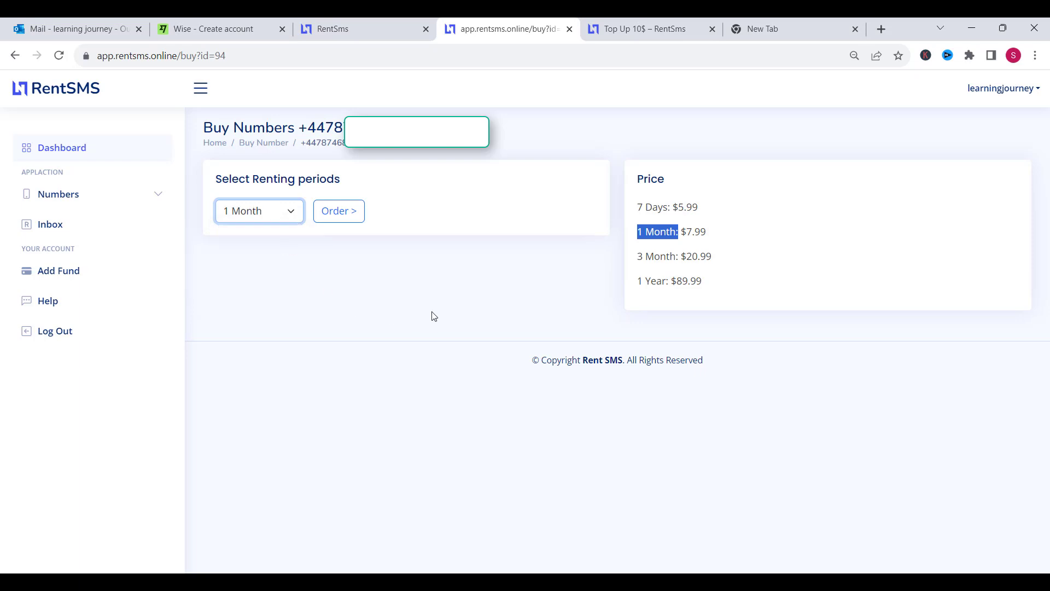
pyautogui.click(345, 213)
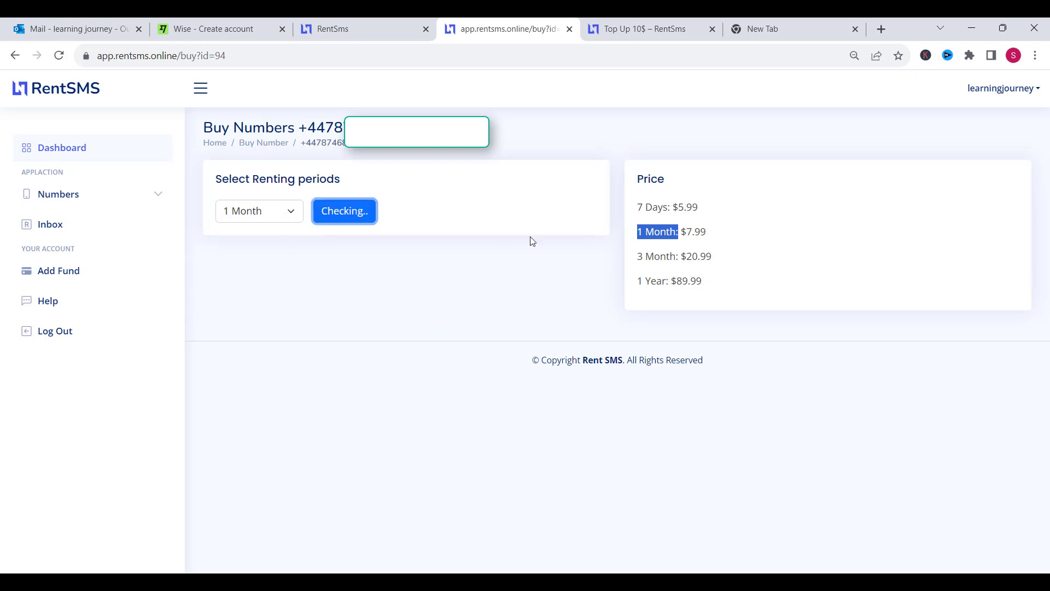
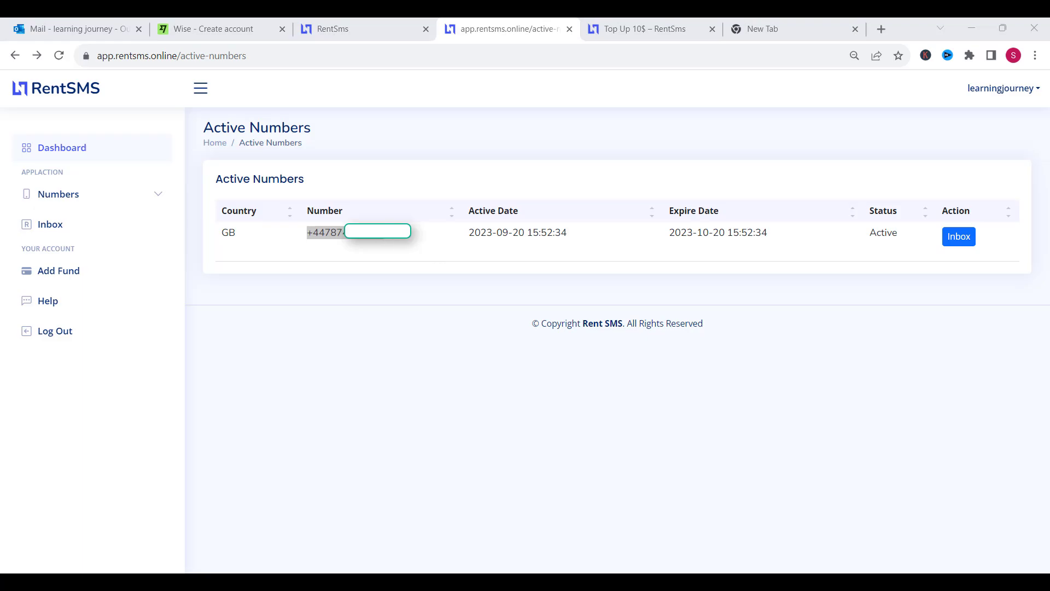
pyautogui.rightClick(366, 237)
pyautogui.click(393, 247)
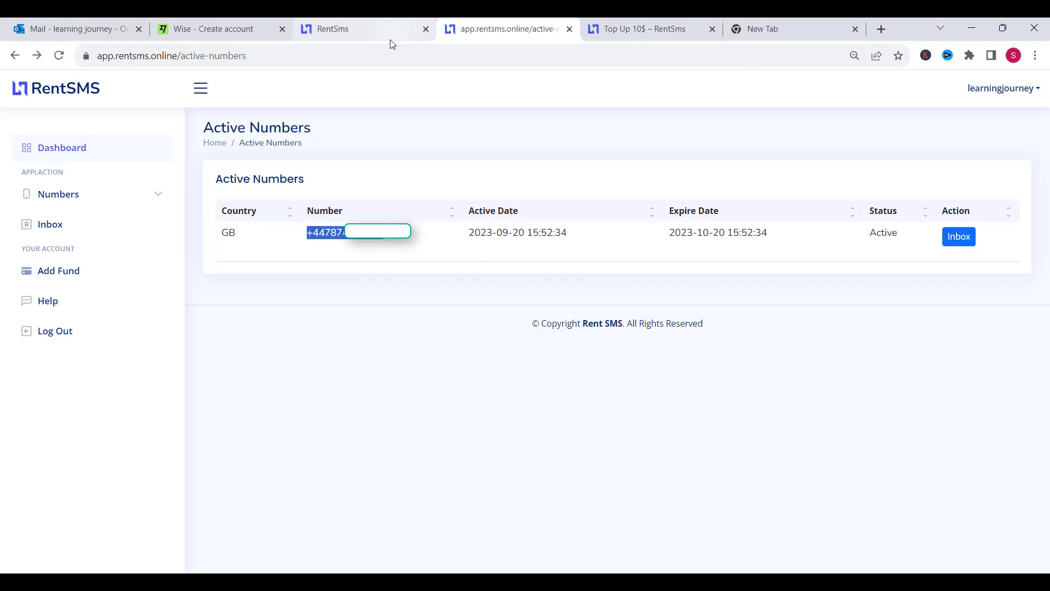
pyautogui.click(225, 26)
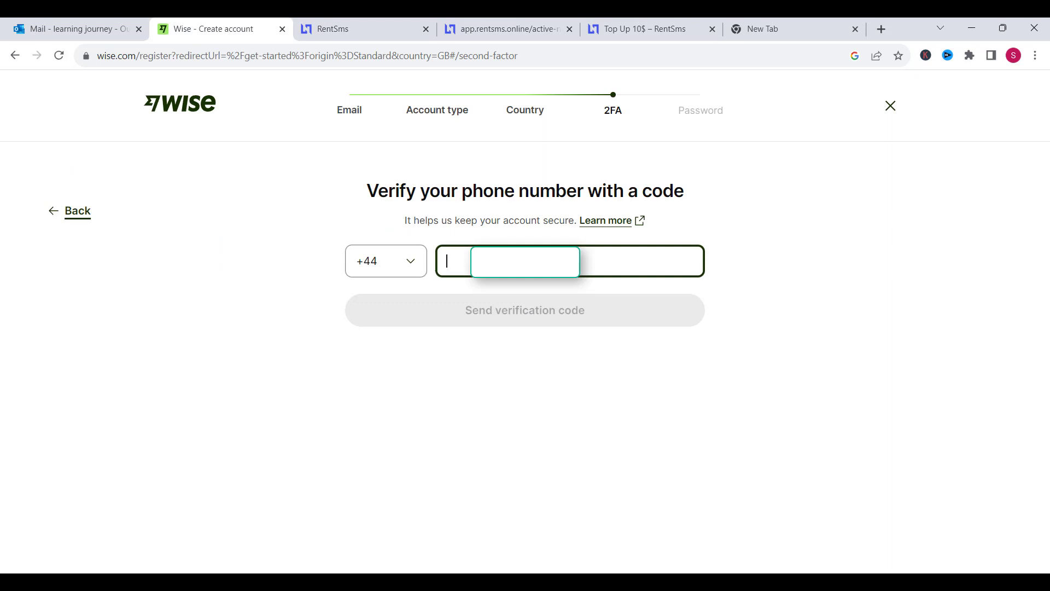
pyautogui.hotkey('ctrl', 'v')
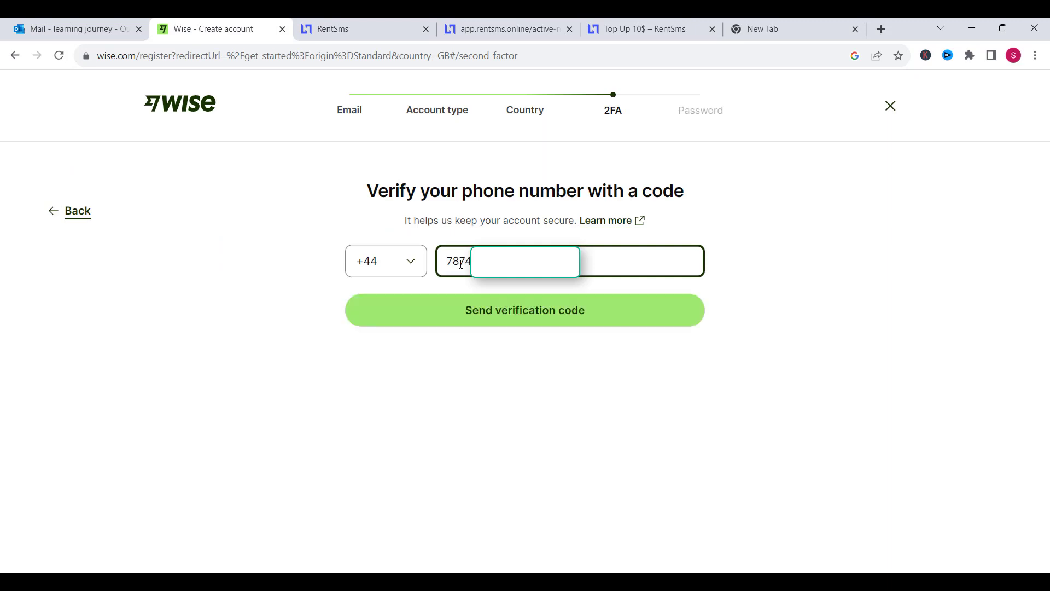
pyautogui.click(573, 324)
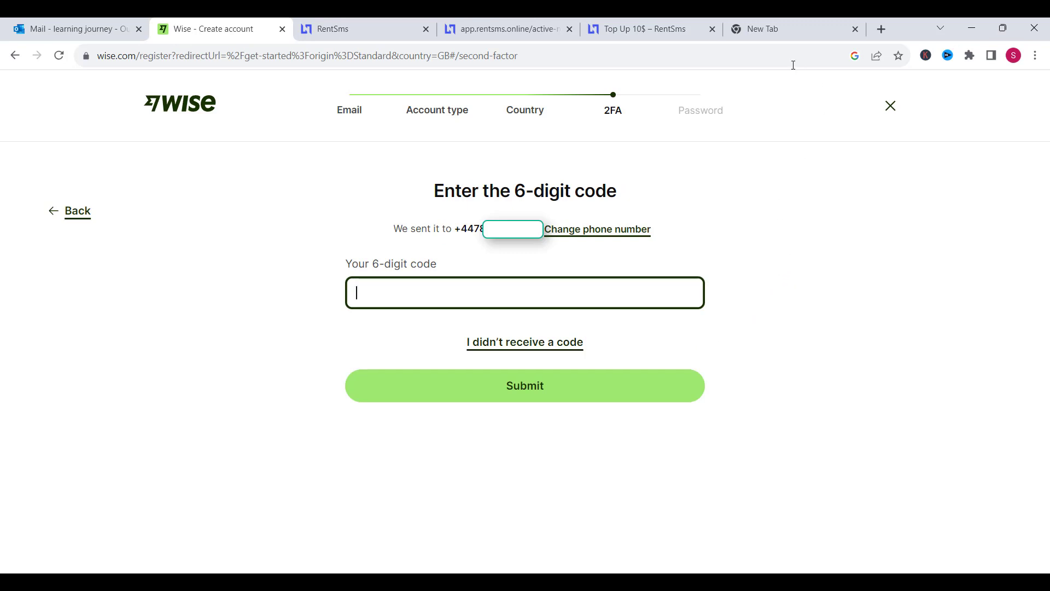
# In RentSMS, open the rented number's inbox and copy the verification code from the Wise message
pyautogui.click(487, 29)
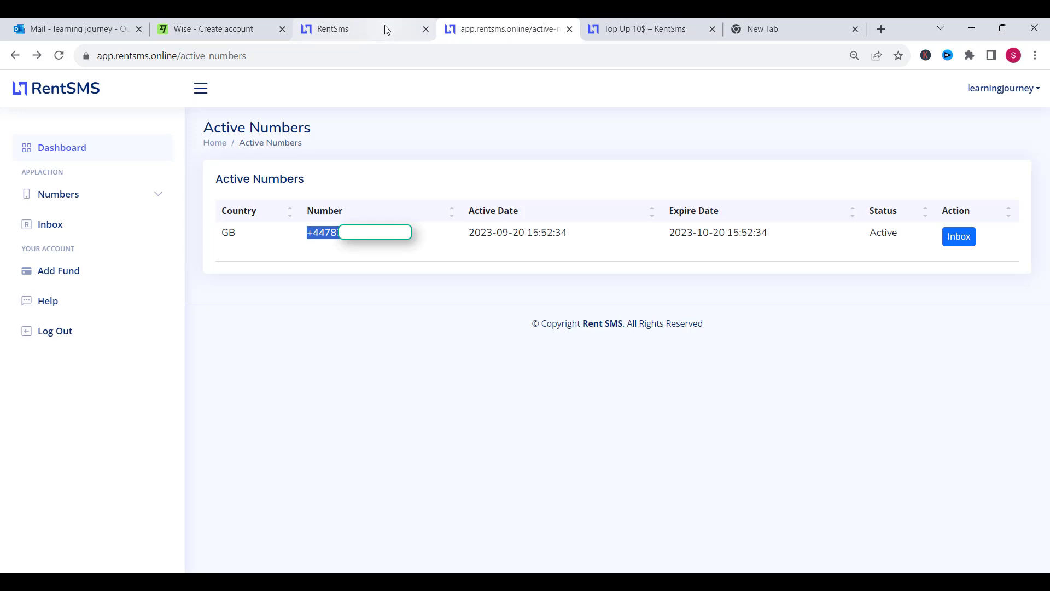
pyautogui.click(959, 237)
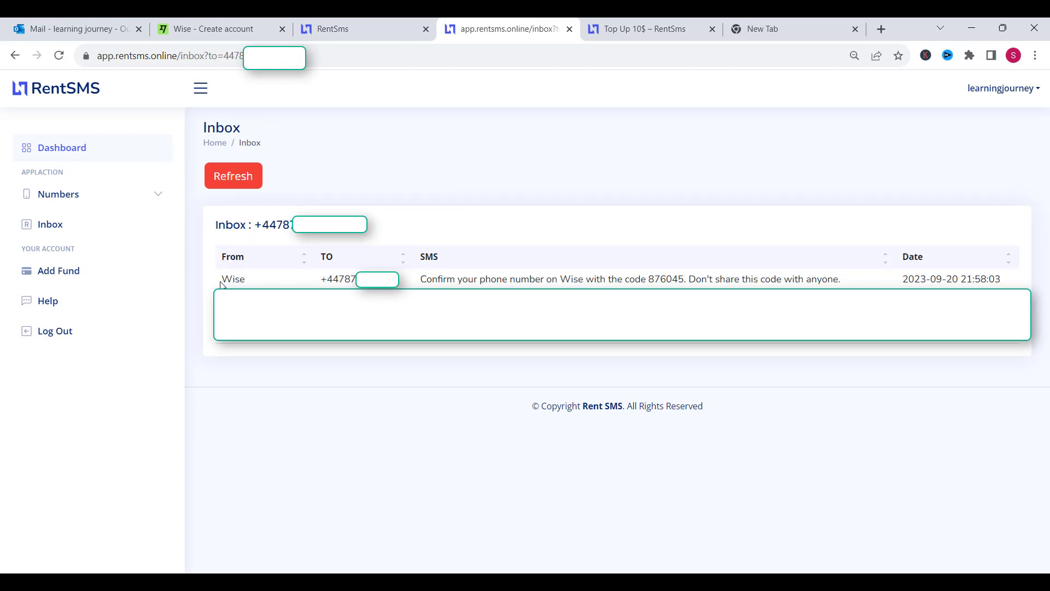
pyautogui.moveTo(221, 282); pyautogui.dragTo(253, 284)
pyautogui.moveTo(322, 280); pyautogui.dragTo(398, 274)
pyautogui.click(502, 275)
pyautogui.moveTo(649, 280); pyautogui.dragTo(678, 279)
pyautogui.rightClick(664, 280)
pyautogui.click(689, 288)
# Return to the Wise registration, paste the 6-digit verification code and submit it
pyautogui.click(328, 28)
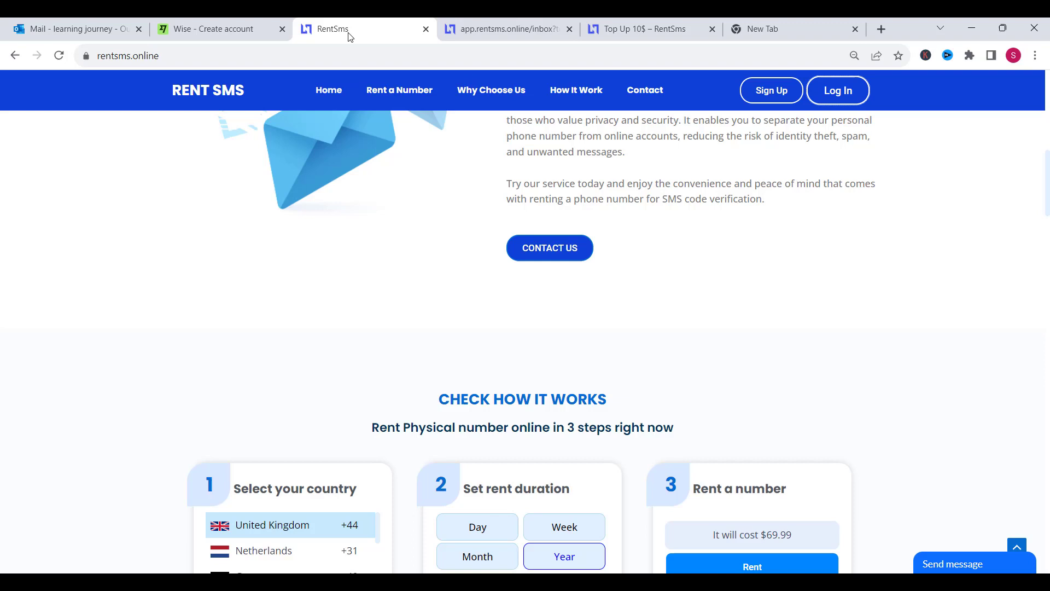
pyautogui.click(238, 32)
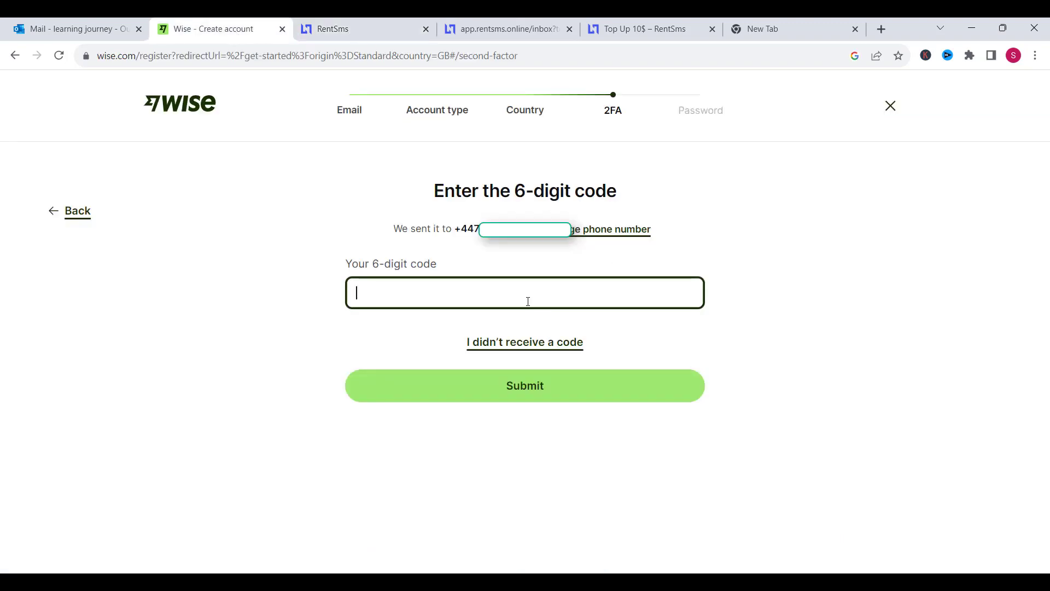
pyautogui.hotkey('ctrl', 'v')
pyautogui.click(539, 395)
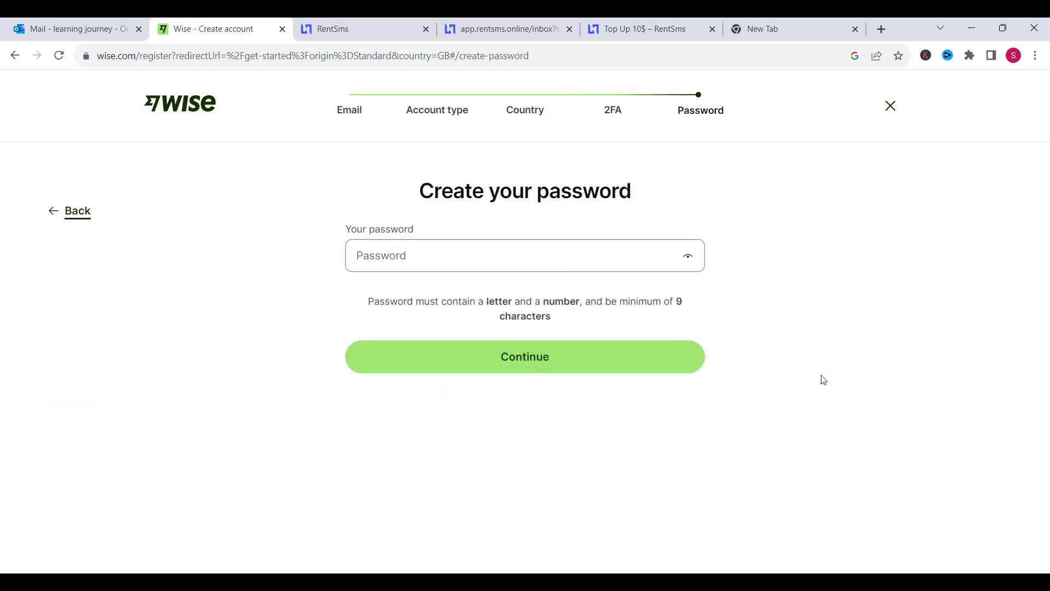
# Create the Wise account password, continue, and decline to save the password in the browser
pyautogui.click(658, 261)
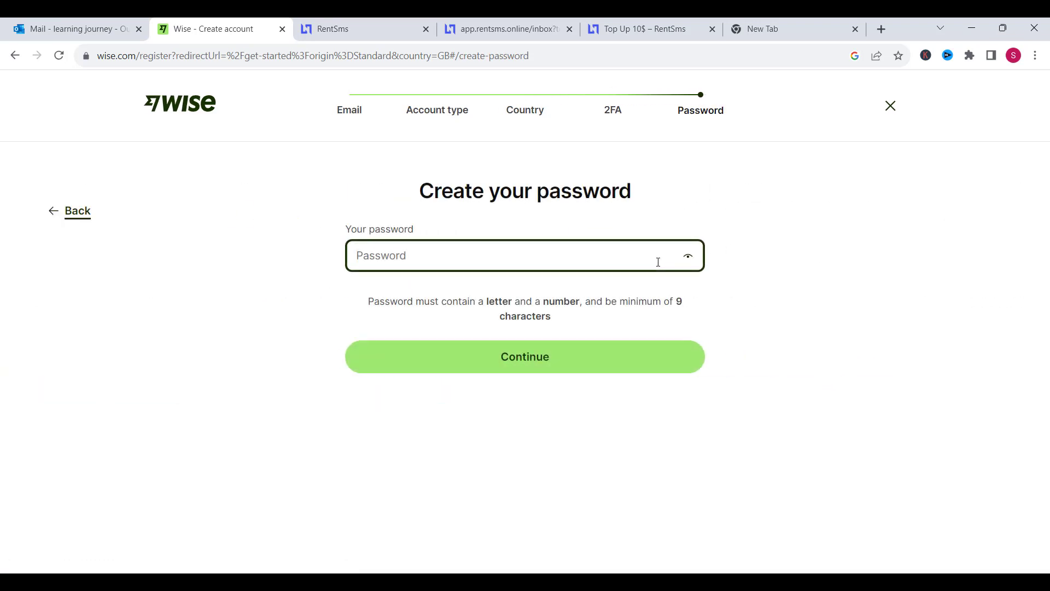
pyautogui.write('a••••••••')
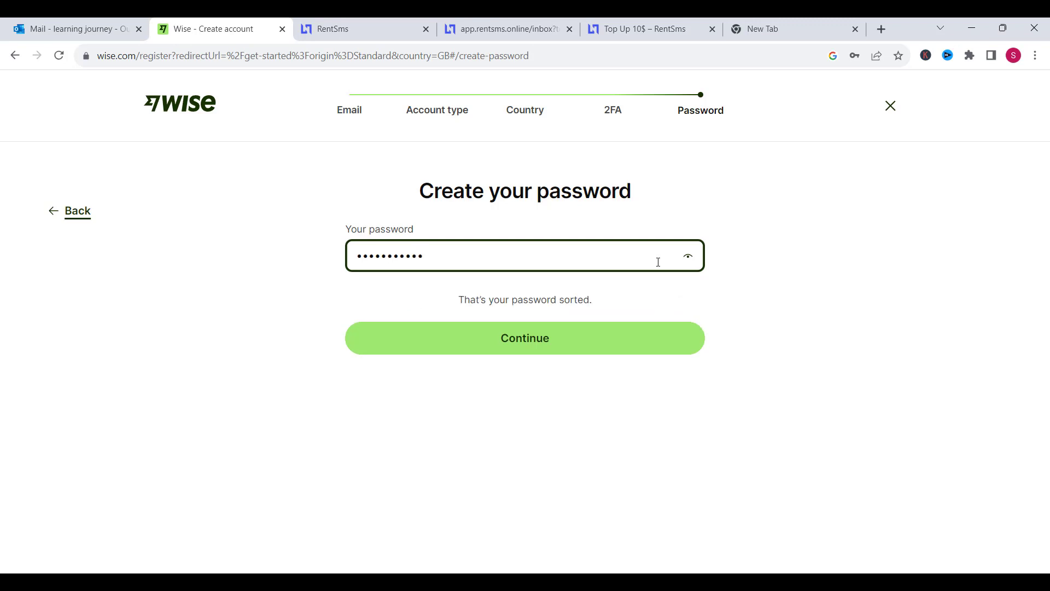
pyautogui.click(580, 345)
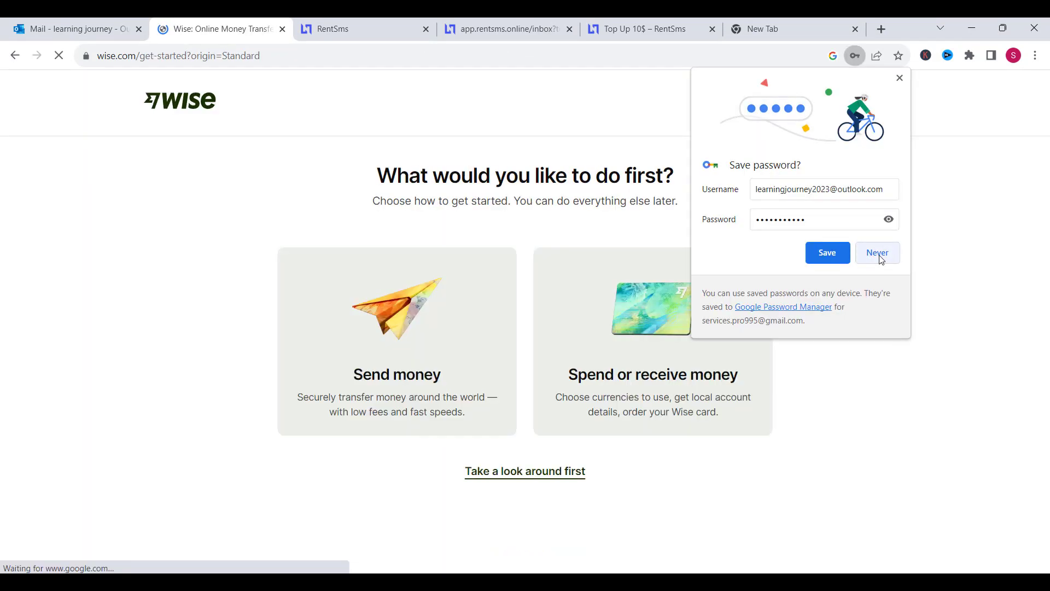
pyautogui.click(875, 251)
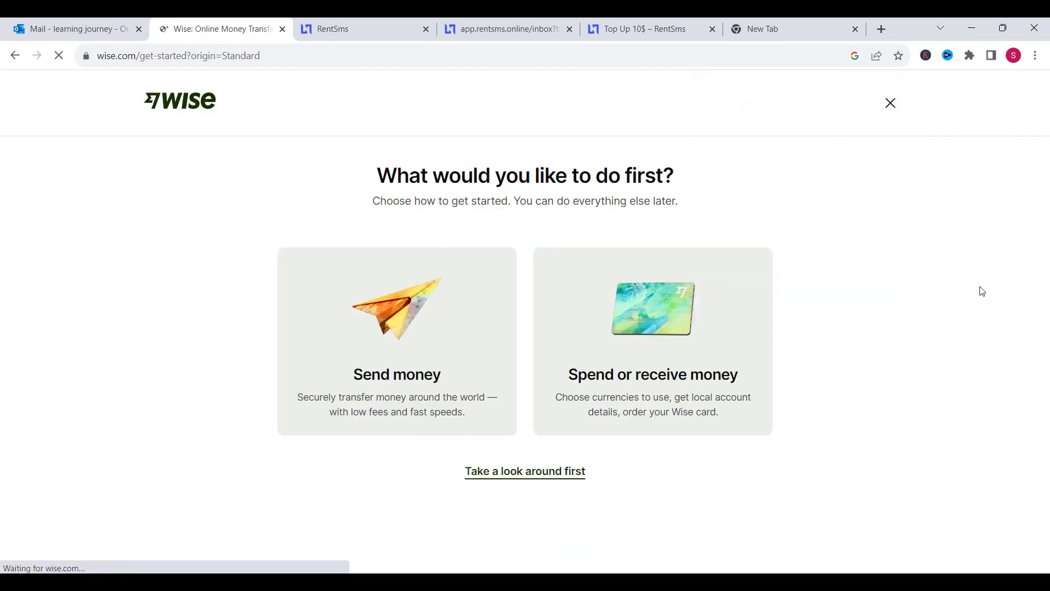
# Choose Spend or receive money as the first use, continue the account setup and postpone getting a Wise card
pyautogui.click(684, 338)
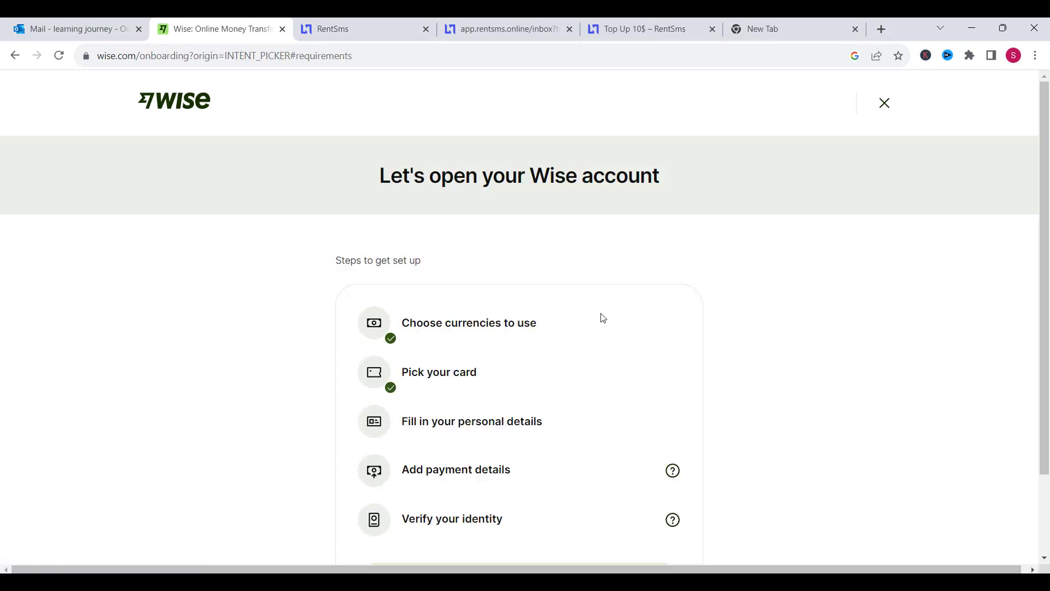
pyautogui.scroll(-2, 433, 327)
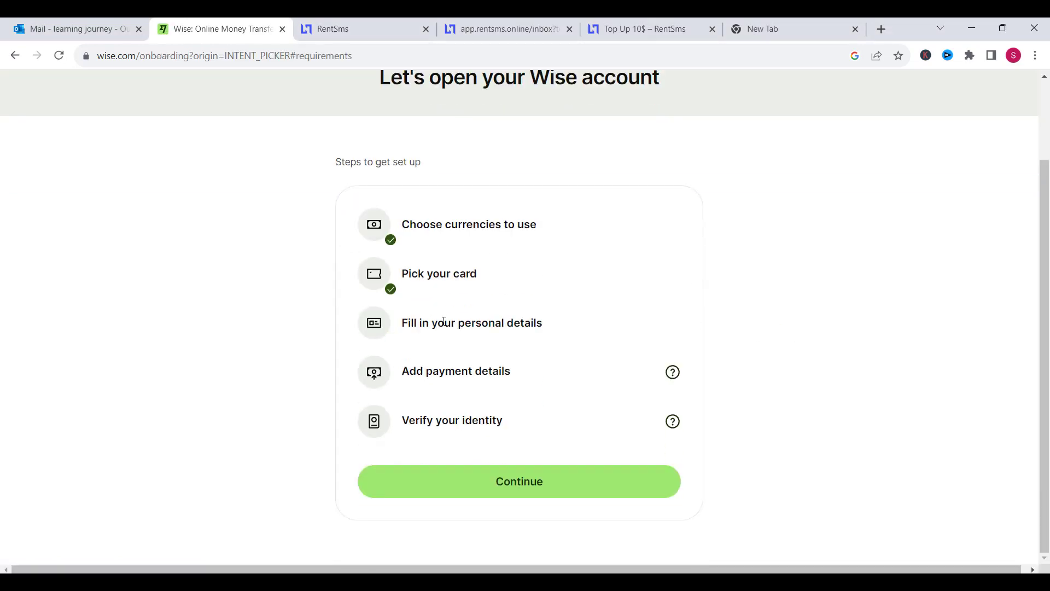
pyautogui.click(579, 486)
pyautogui.scroll(-3, 803, 397)
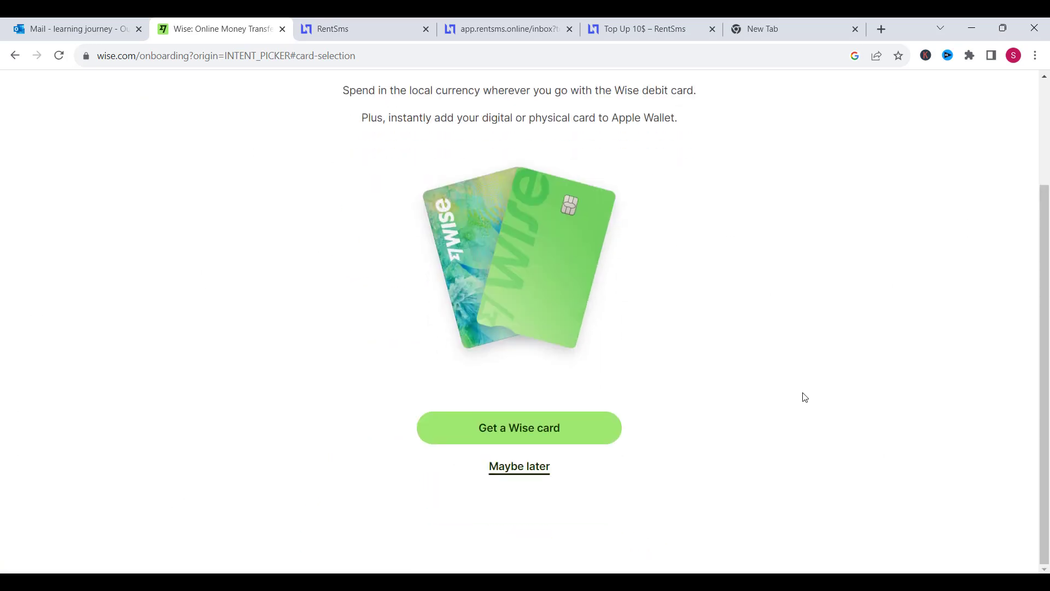
pyautogui.click(535, 467)
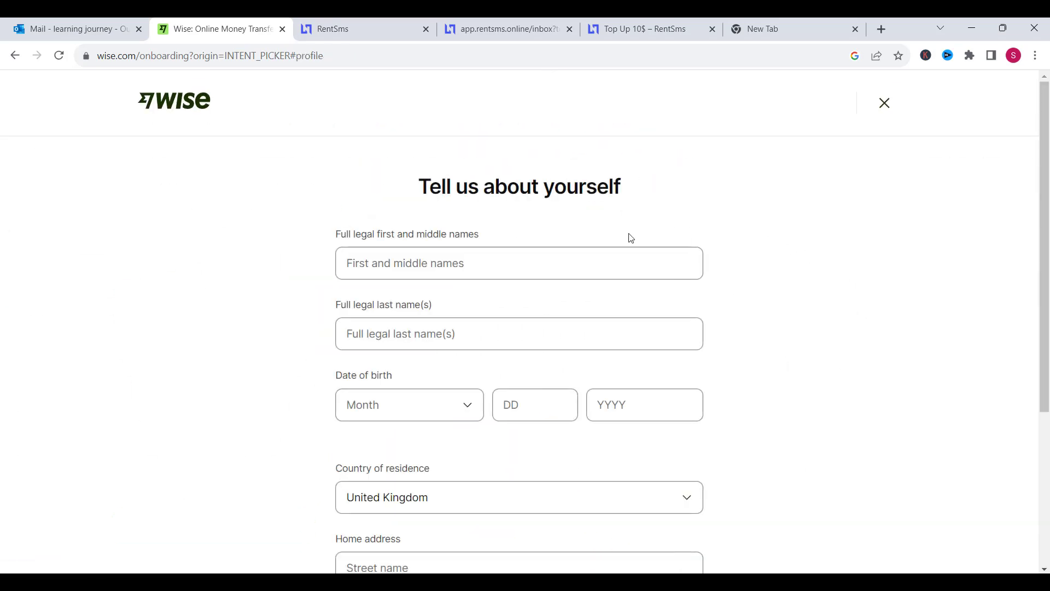
# Fill in the profile form with the legal names, date of birth, home address, city and postal code, with United Kingdom as country of residence
pyautogui.click(598, 264)
pyautogui.scroll(-1, 705, 265)
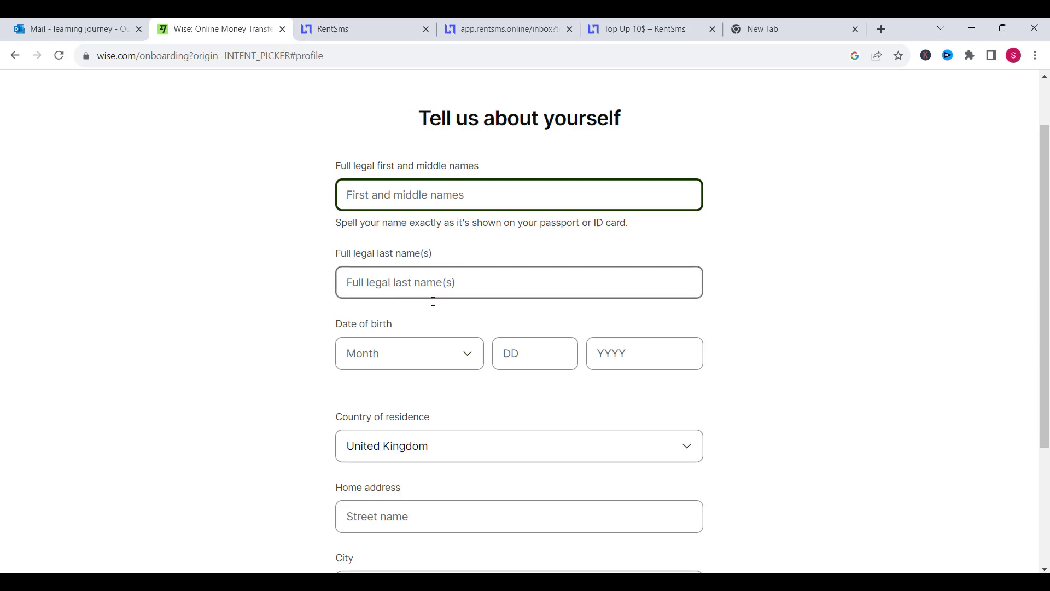
pyautogui.scroll(-1, 421, 373)
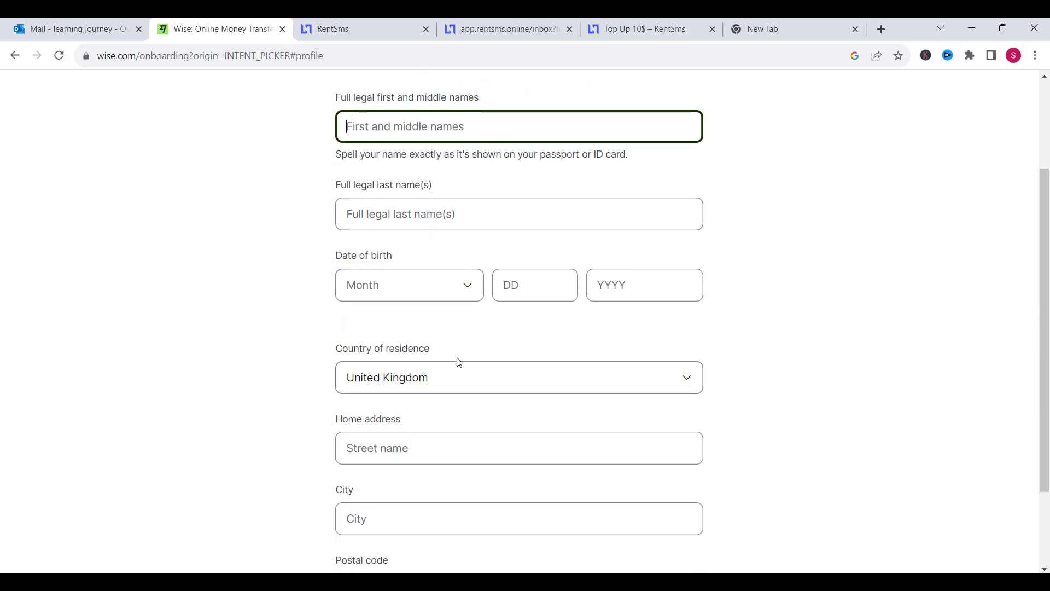
pyautogui.scroll(-1, 422, 369)
pyautogui.scroll(-1, 410, 372)
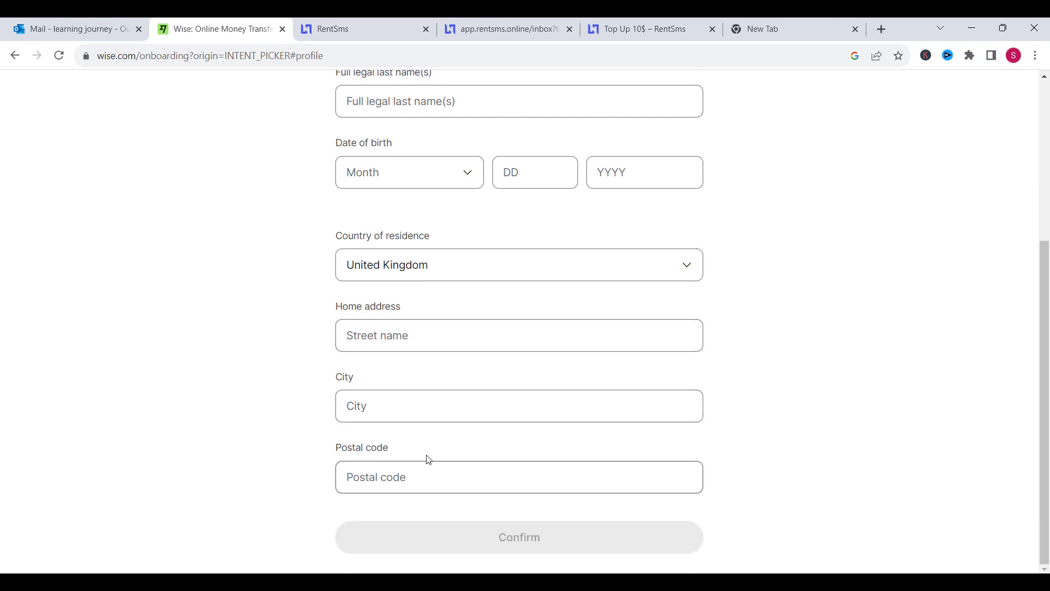
pyautogui.click(481, 406)
pyautogui.scroll(1, 483, 407)
pyautogui.scroll(4, 483, 407)
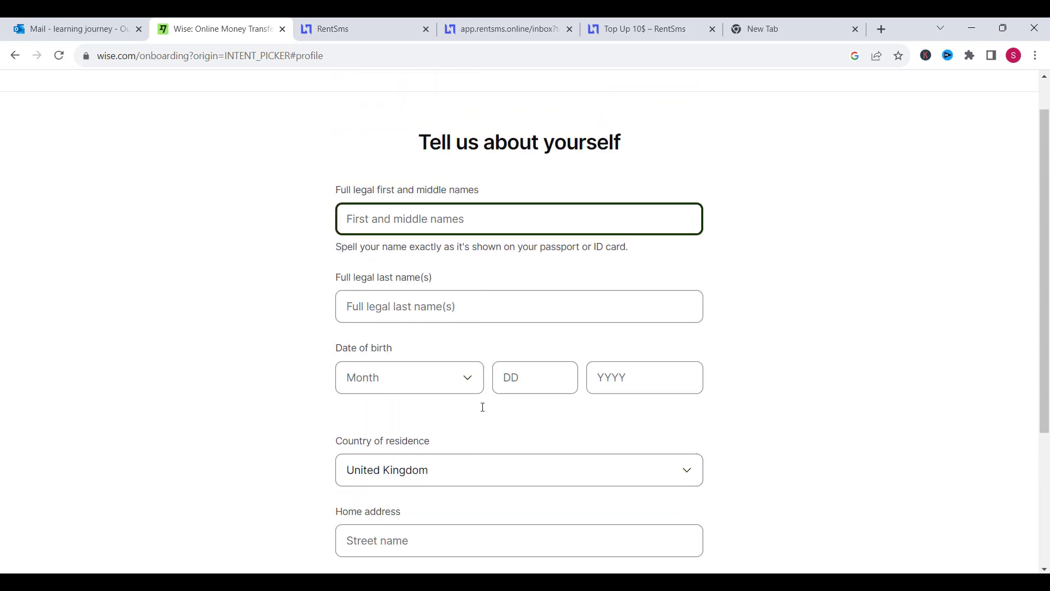
pyautogui.click(401, 260)
pyautogui.scroll(-5, 602, 377)
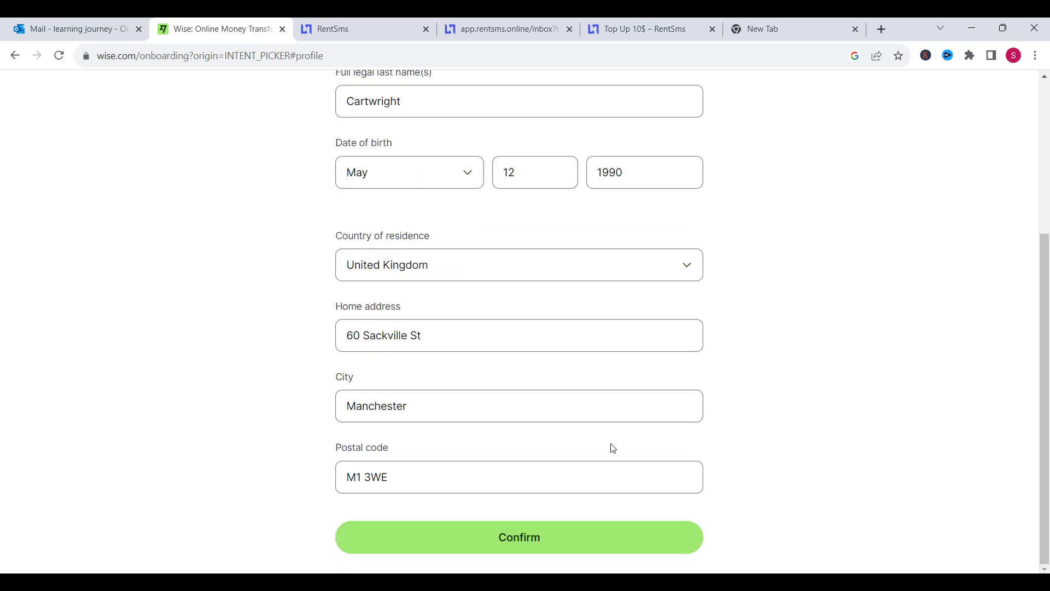
# Confirm the profile details and continue with adding 20 GBP paid in British pounds
pyautogui.click(541, 538)
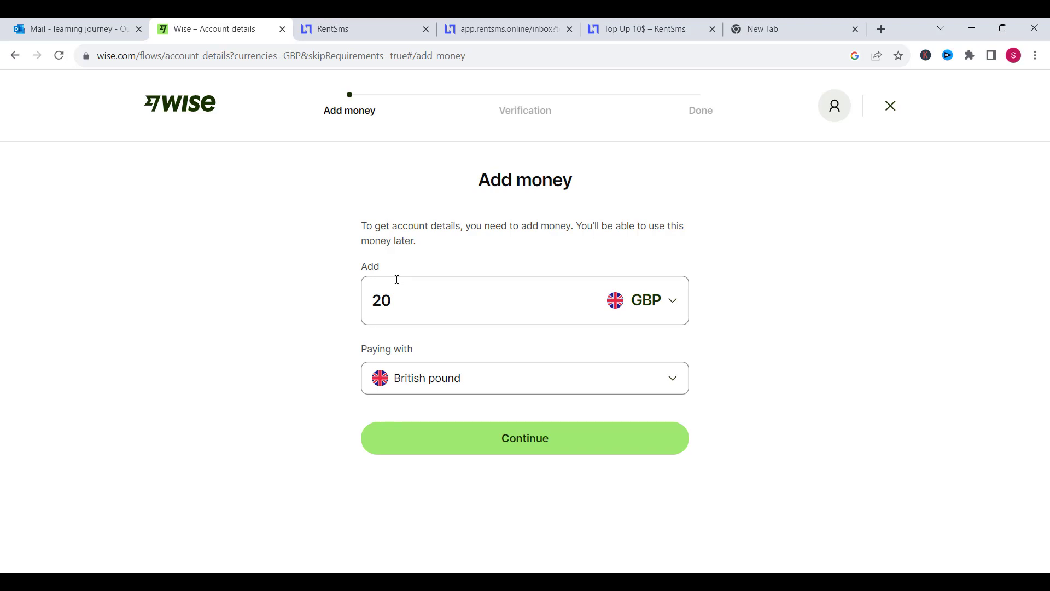
pyautogui.click(523, 447)
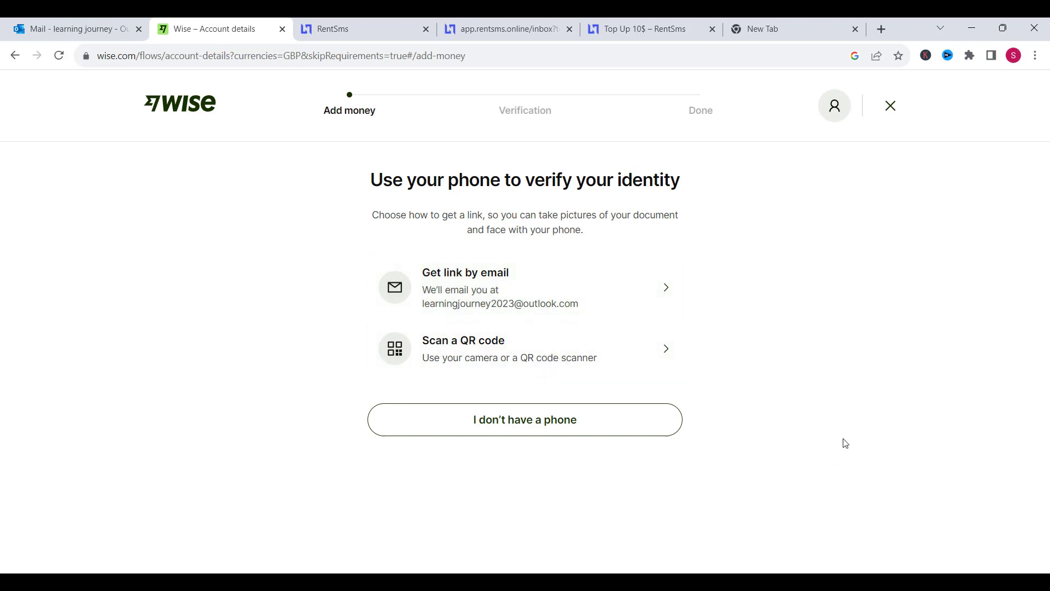
# Choose identity verification without a phone, with United Kingdom as the ID issuing country and Passport as the document type
pyautogui.click(493, 431)
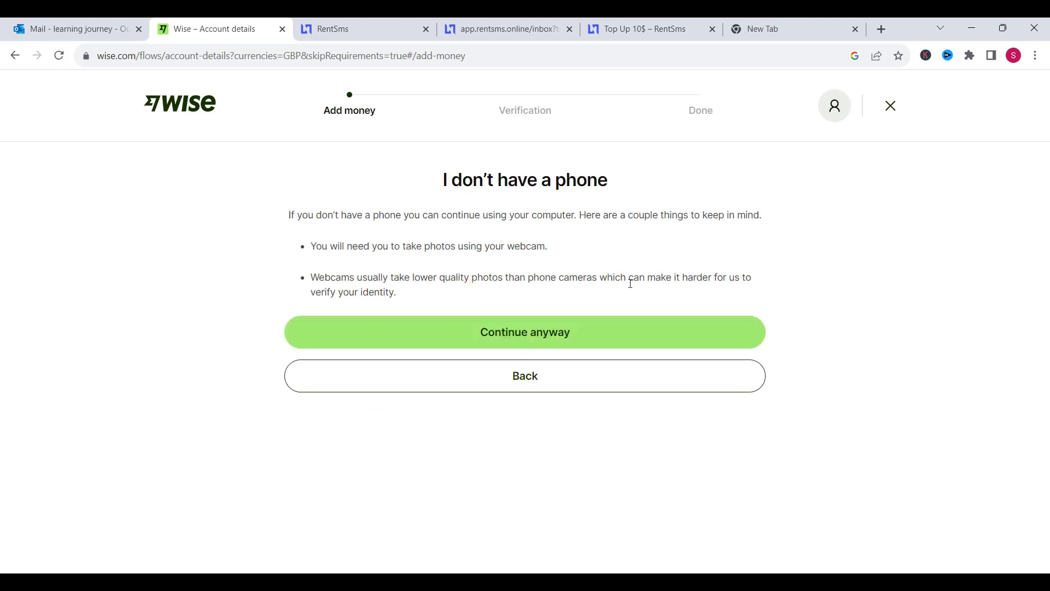
pyautogui.click(581, 332)
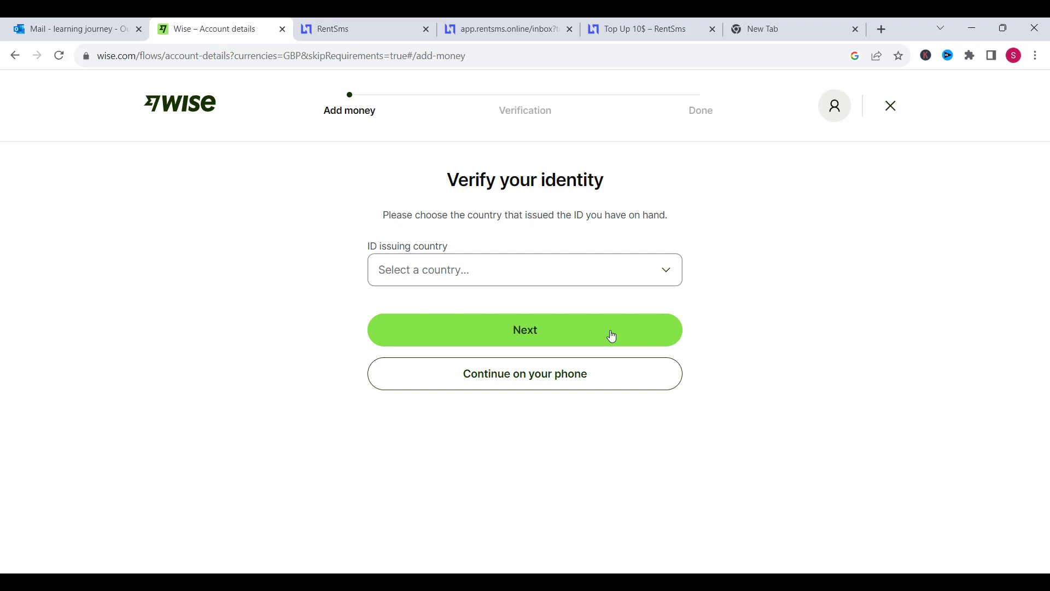
pyautogui.click(673, 276)
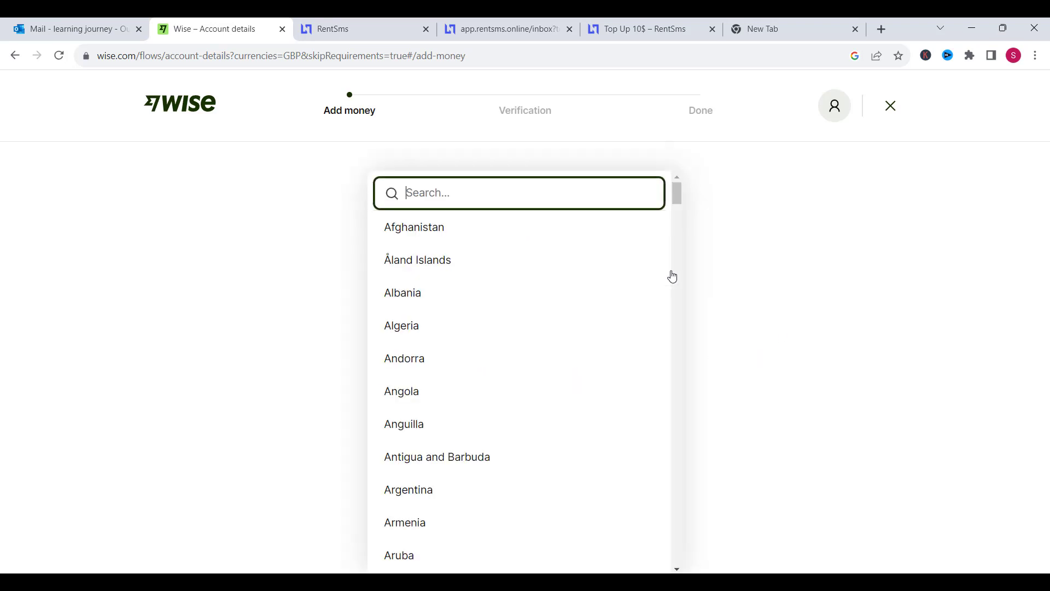
pyautogui.click(718, 220)
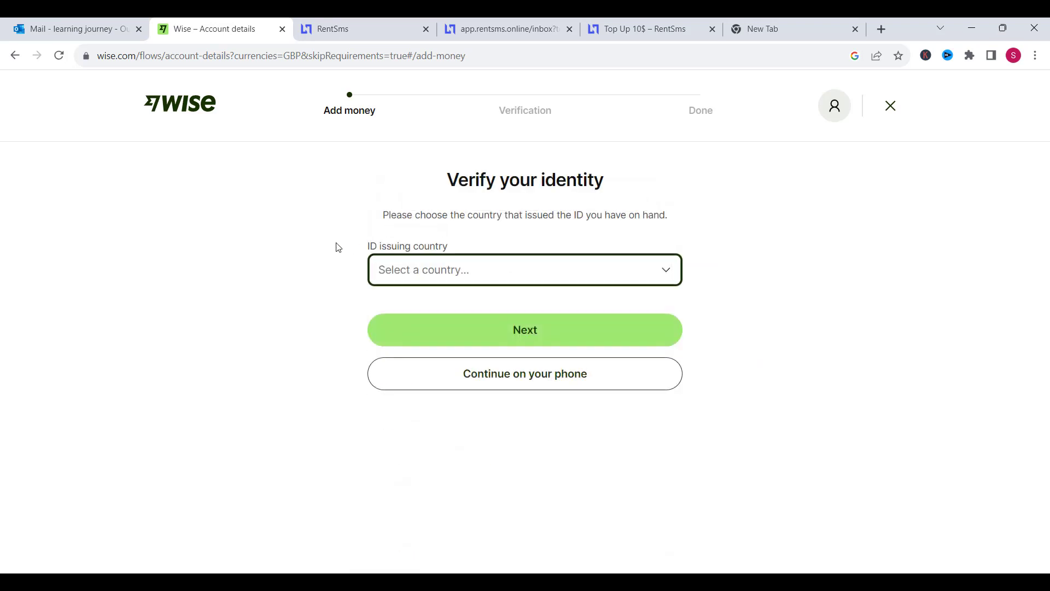
pyautogui.click(469, 271)
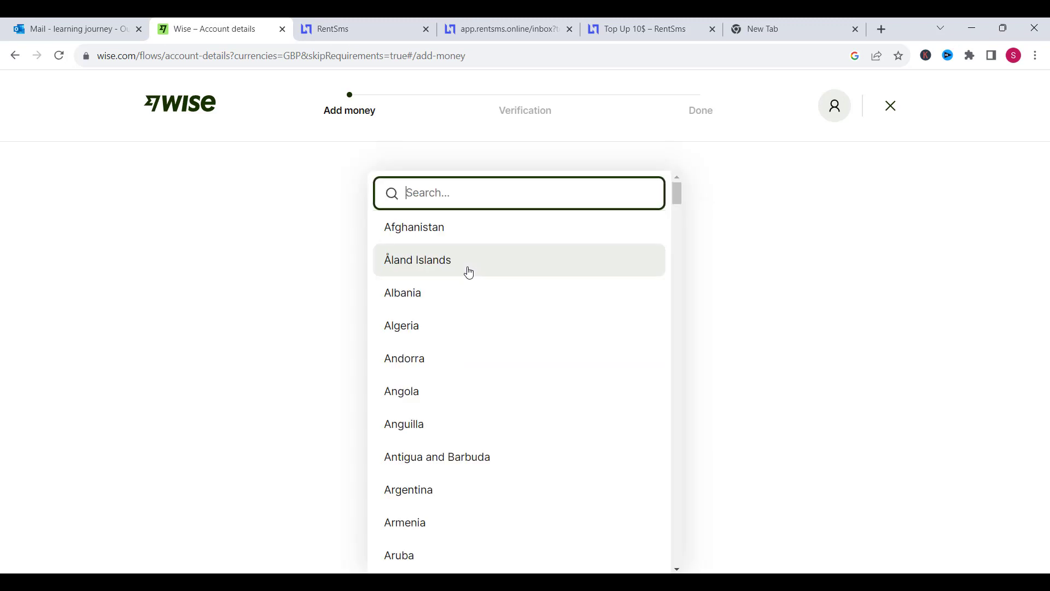
pyautogui.write('unit')
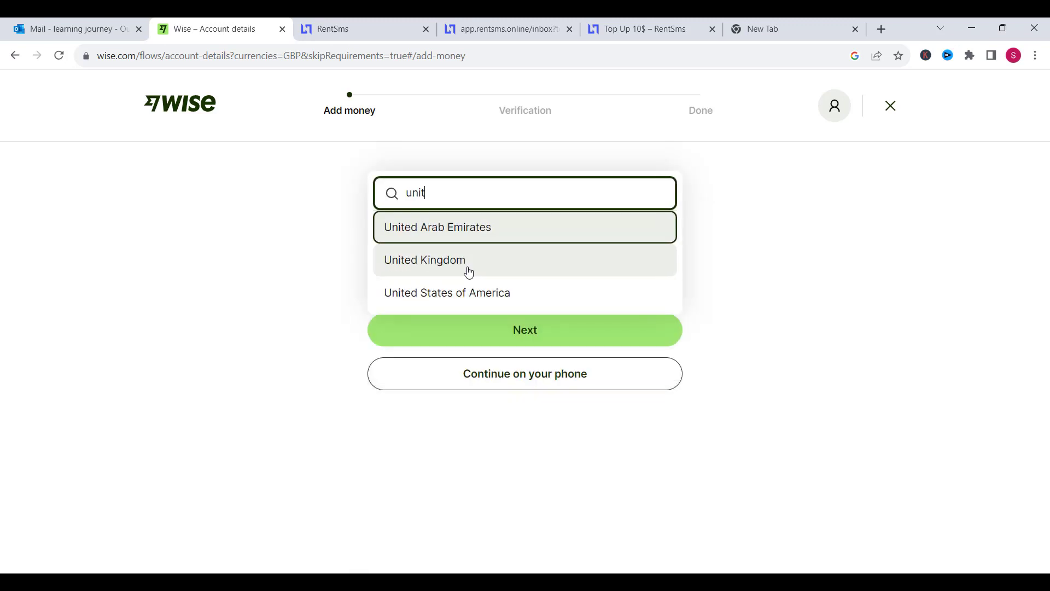
pyautogui.click(469, 272)
pyautogui.click(653, 345)
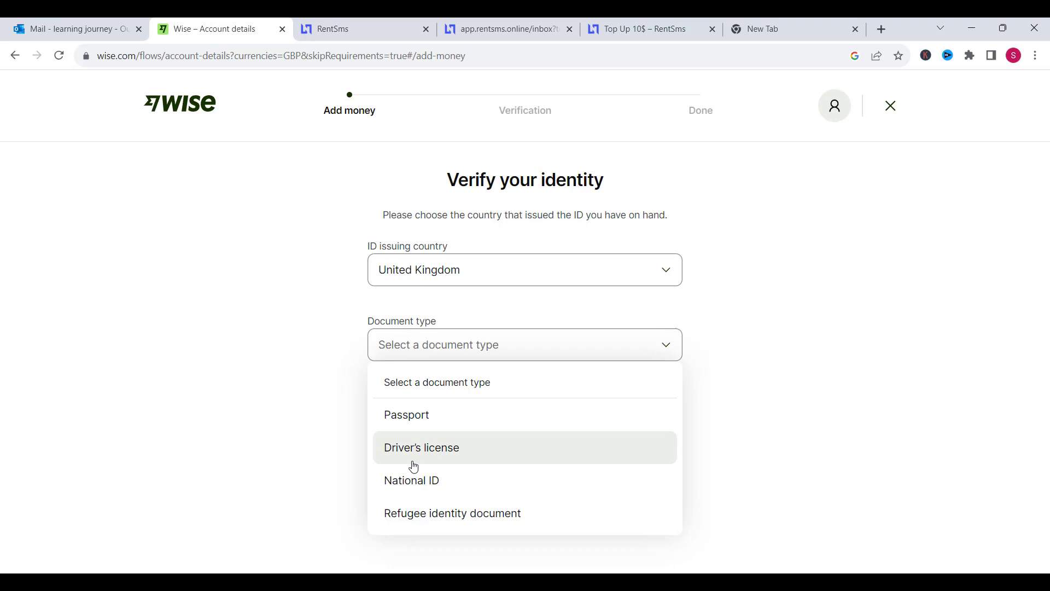
pyautogui.click(388, 429)
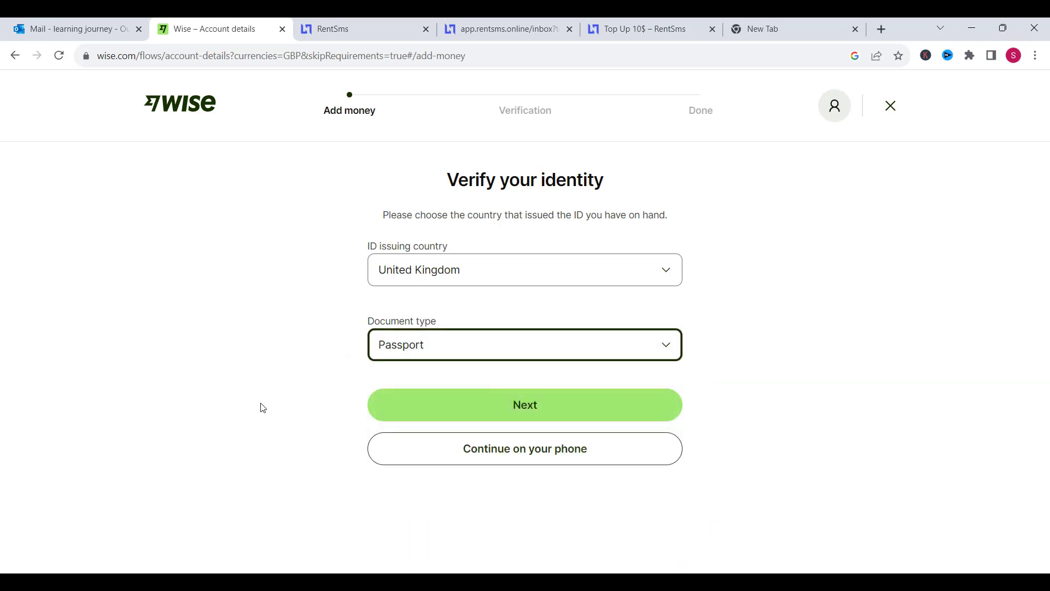
pyautogui.click(453, 404)
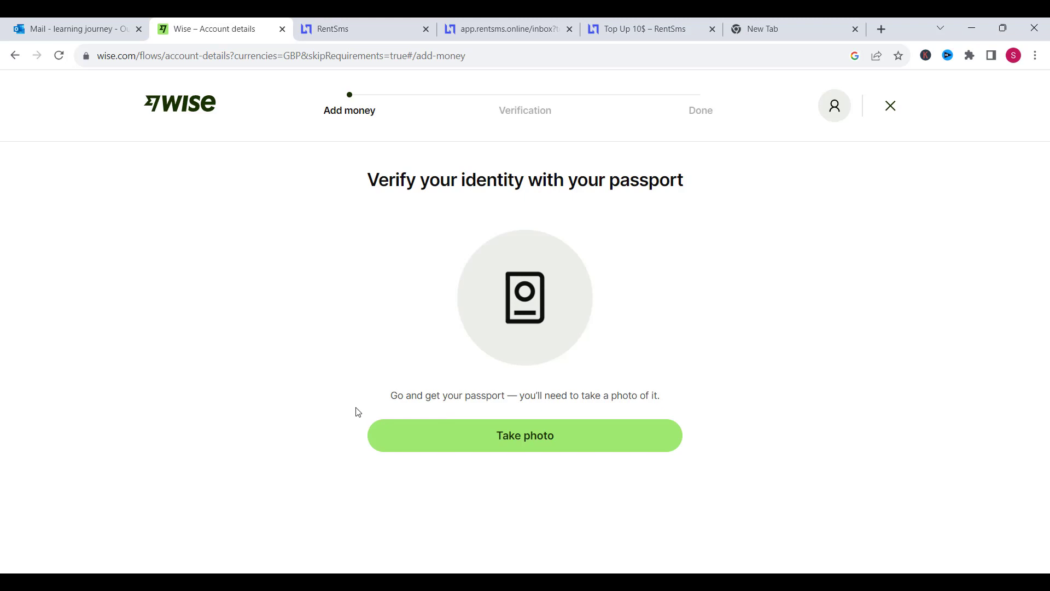
# Allow Wise to use the camera, photograph the passport photo page and review the captured image
pyautogui.click(526, 436)
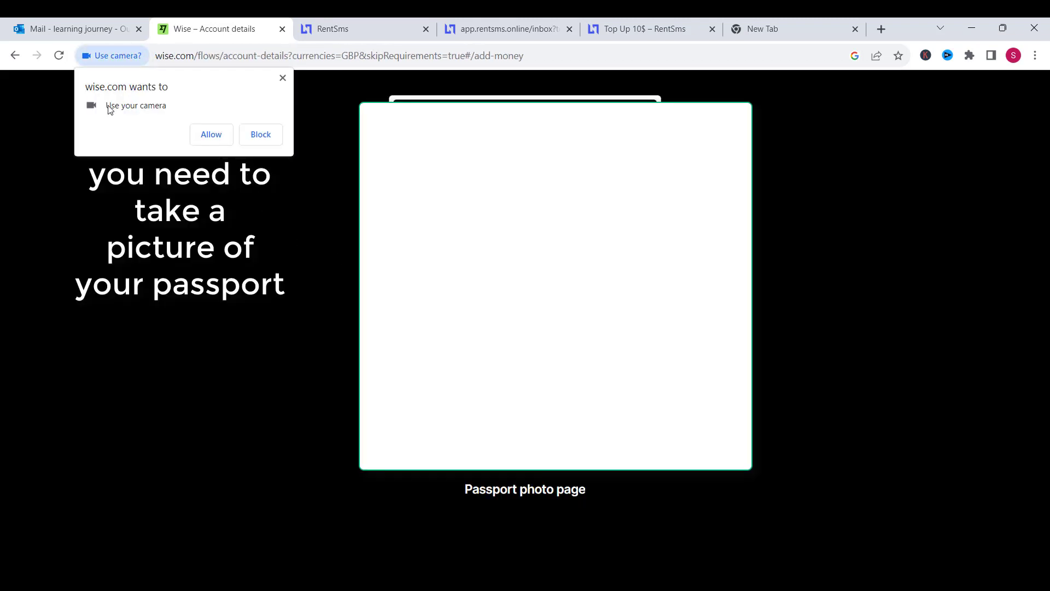
pyautogui.click(205, 140)
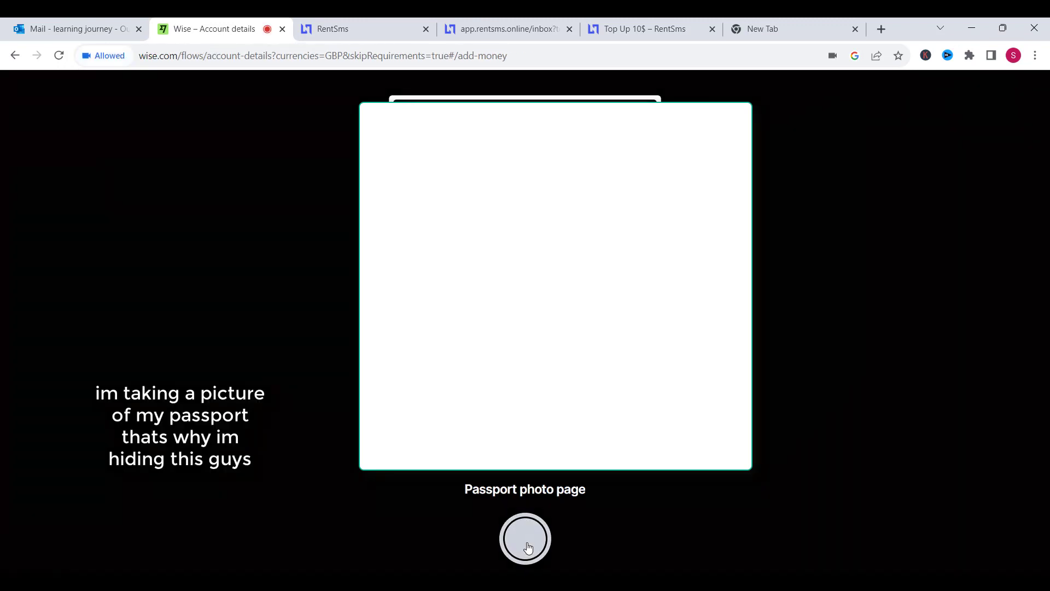
pyautogui.click(527, 543)
pyautogui.scroll(-2, 735, 494)
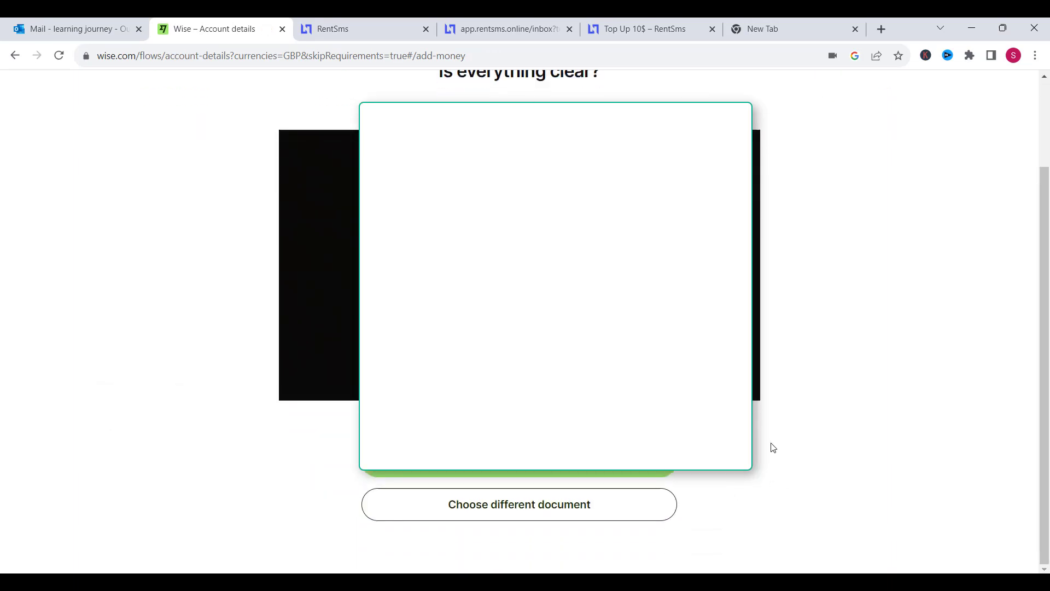
pyautogui.scroll(-3, 662, 503)
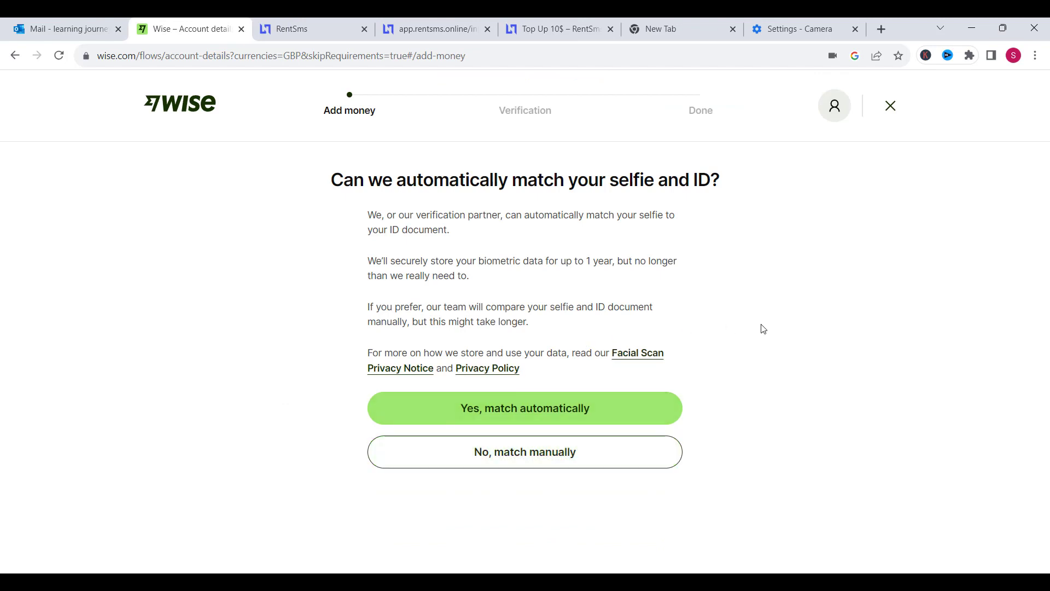
# Agree to automatic matching of the selfie and ID, take the selfie and submit it
pyautogui.click(602, 408)
pyautogui.click(607, 281)
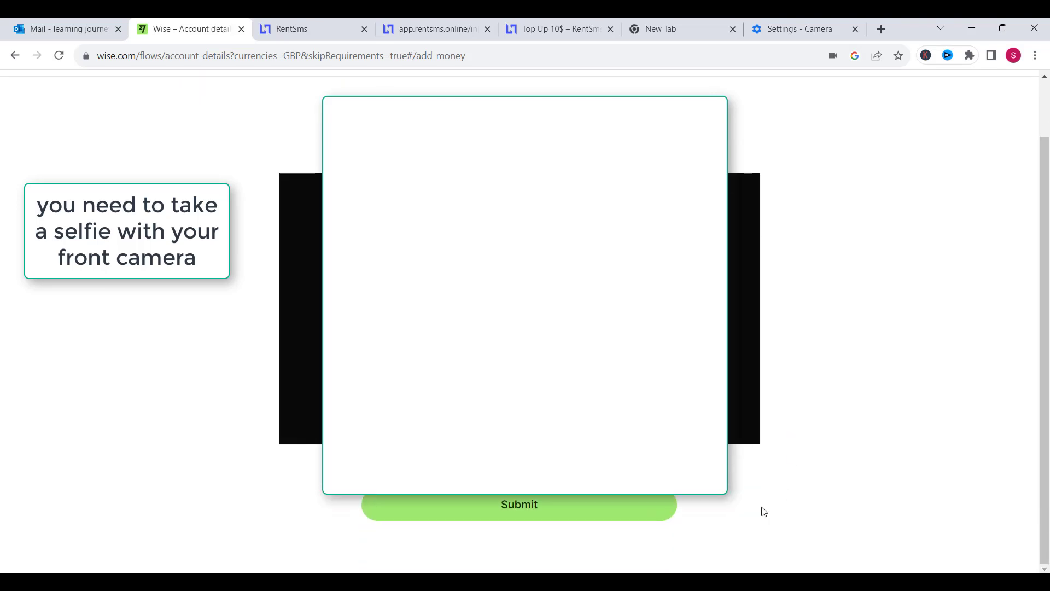
pyautogui.click(635, 513)
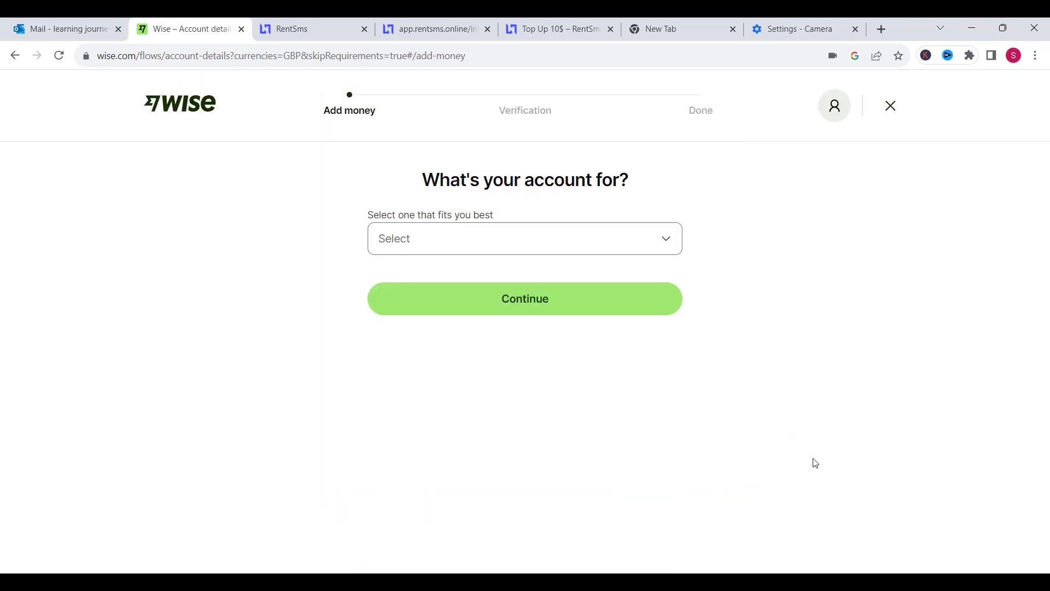
# State the account's purpose as Sending money to friends or family and the yearly volume as 5,001–10,000 GBP
pyautogui.click(679, 247)
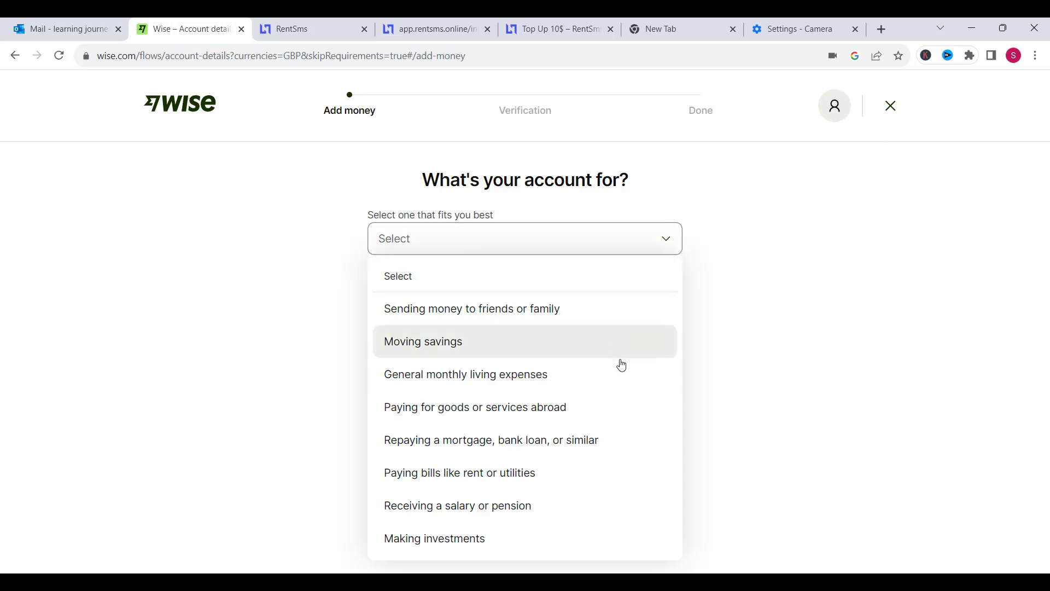
pyautogui.click(619, 320)
pyautogui.click(529, 308)
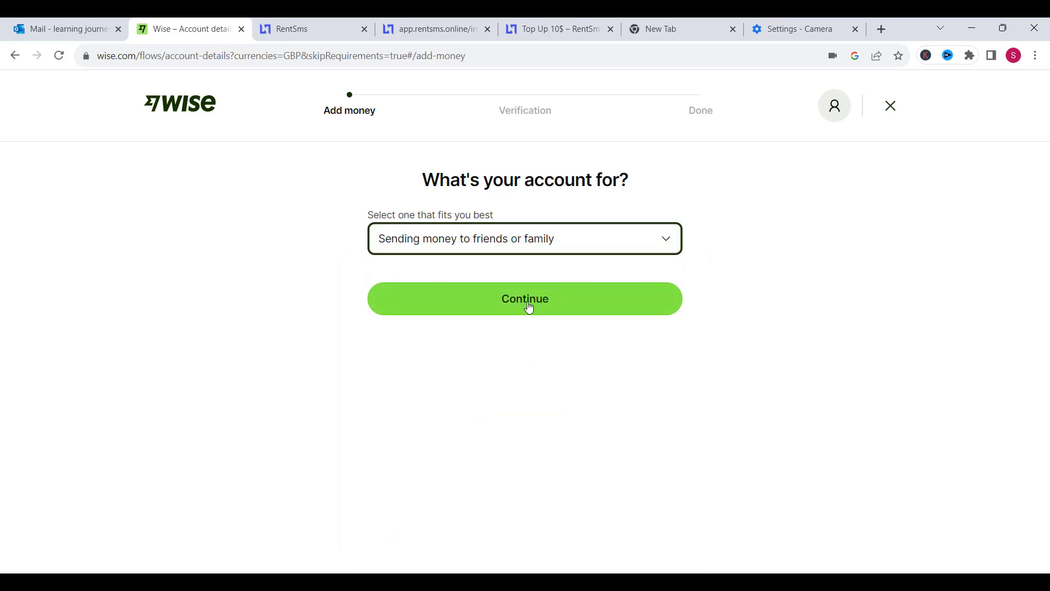
pyautogui.click(668, 290)
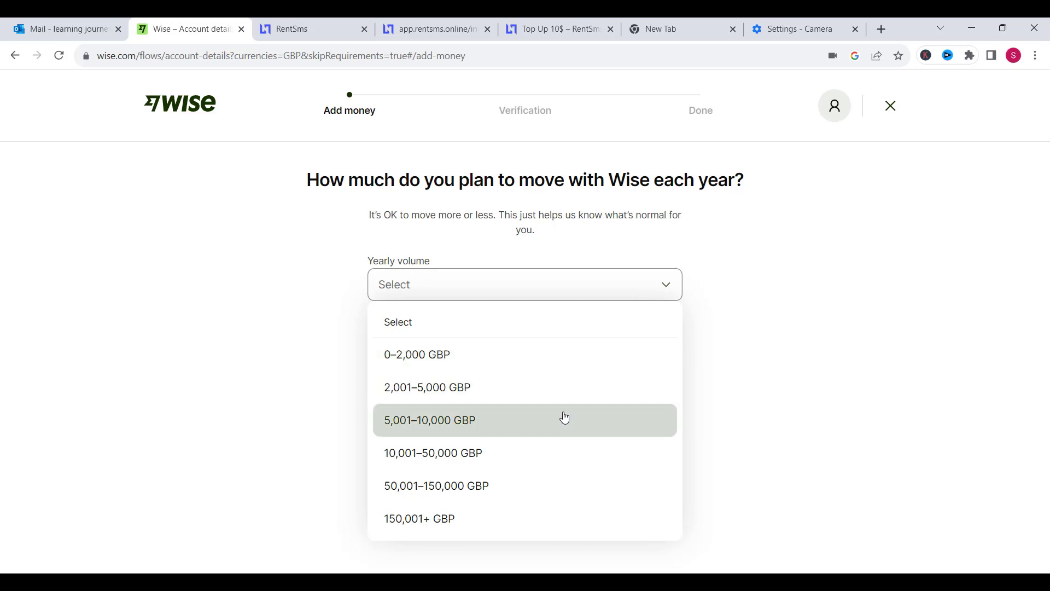
pyautogui.click(562, 418)
pyautogui.click(550, 349)
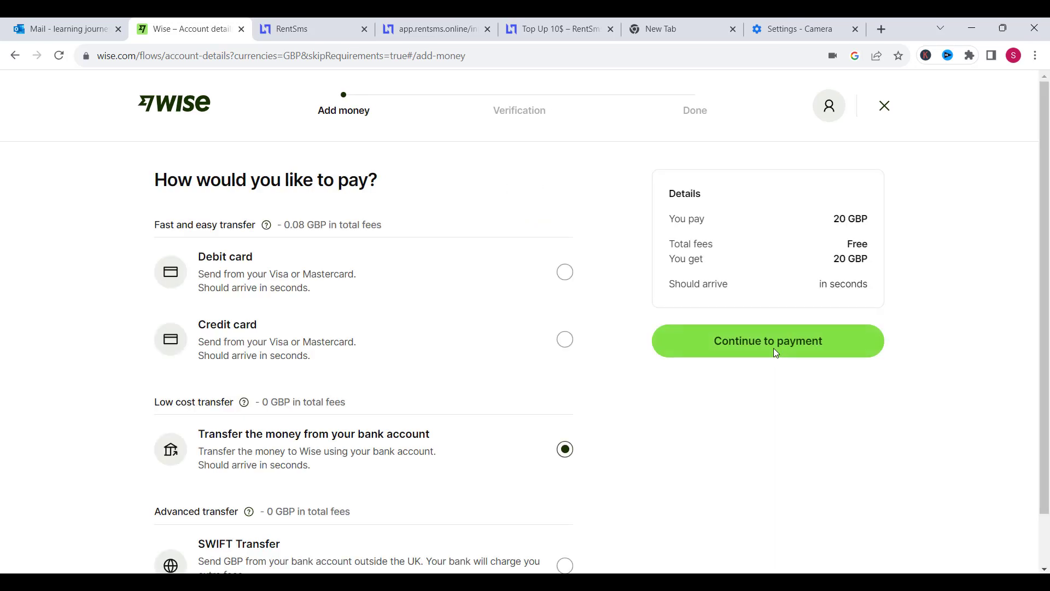
# Choose Debit card as the way to pay the 20 GBP deposit and continue to payment
pyautogui.scroll(-1, 635, 356)
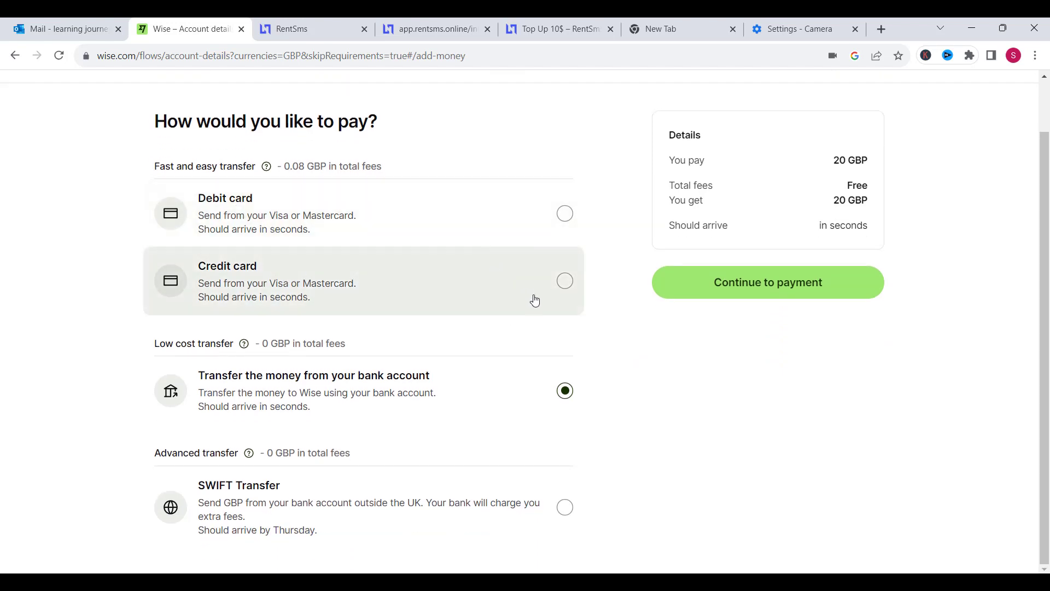
pyautogui.scroll(1, 524, 416)
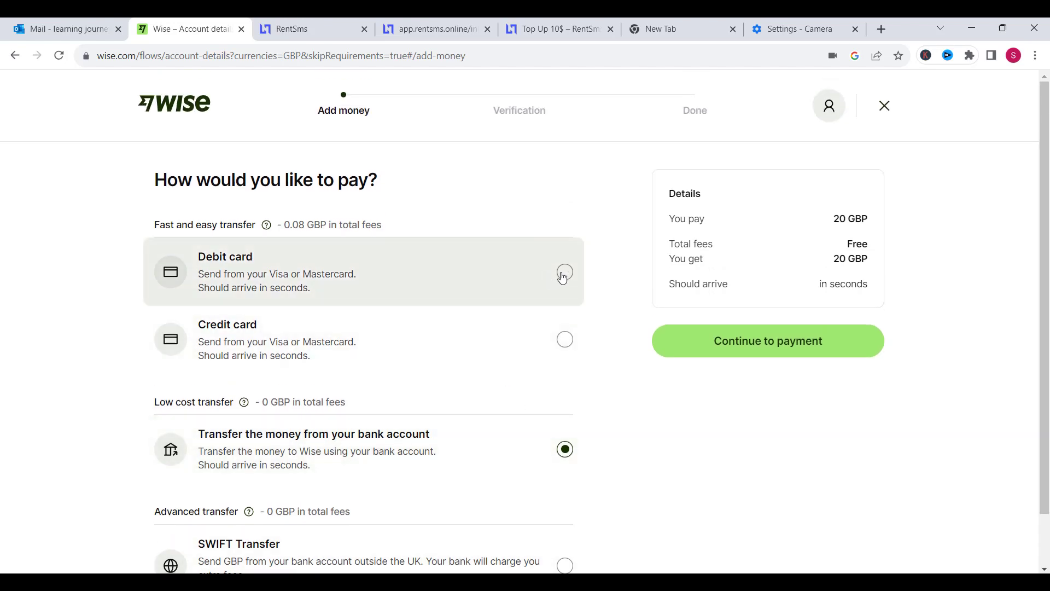
pyautogui.click(564, 273)
pyautogui.click(769, 356)
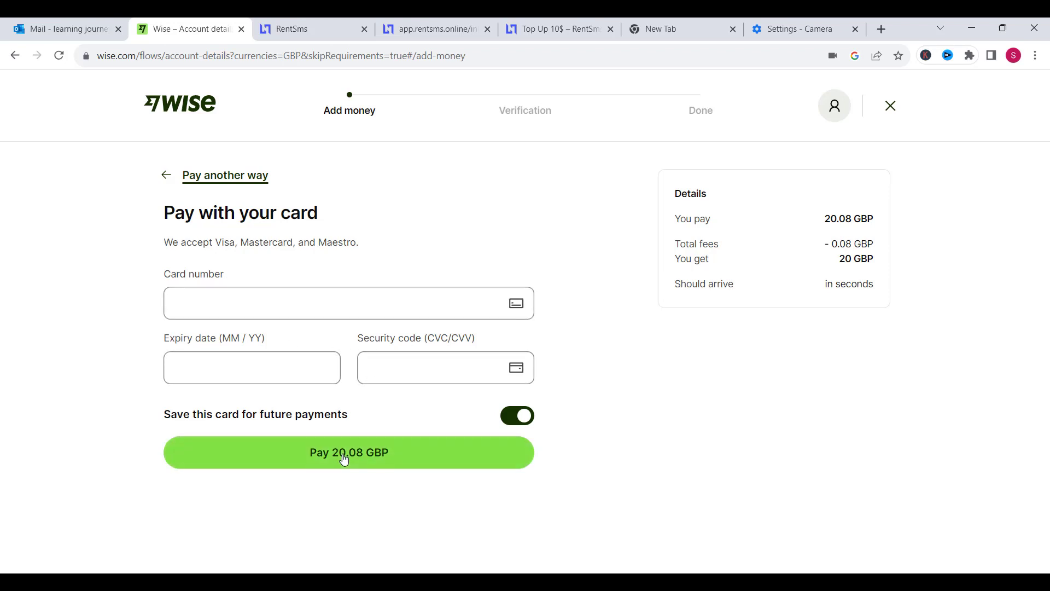
# Try to pay 20.08 GBP with the card fields left empty, and close the add-money process
pyautogui.click(373, 458)
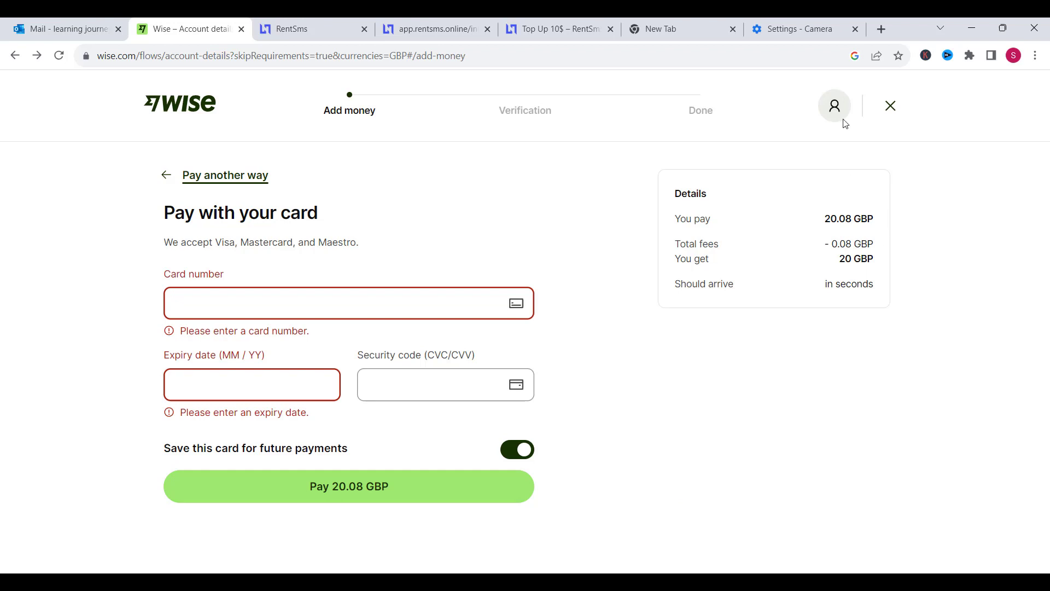
pyautogui.click(903, 112)
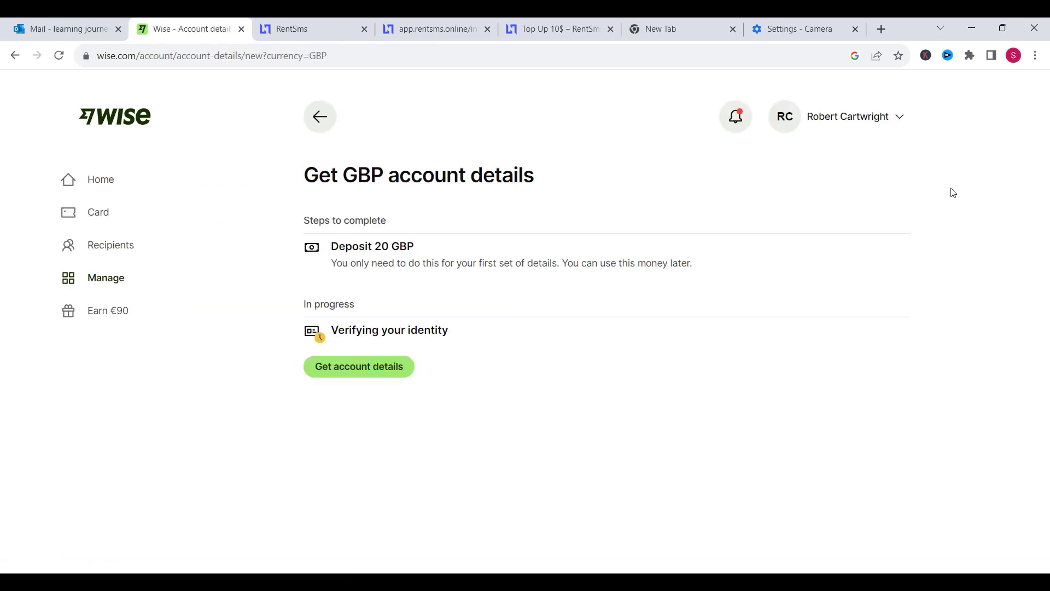